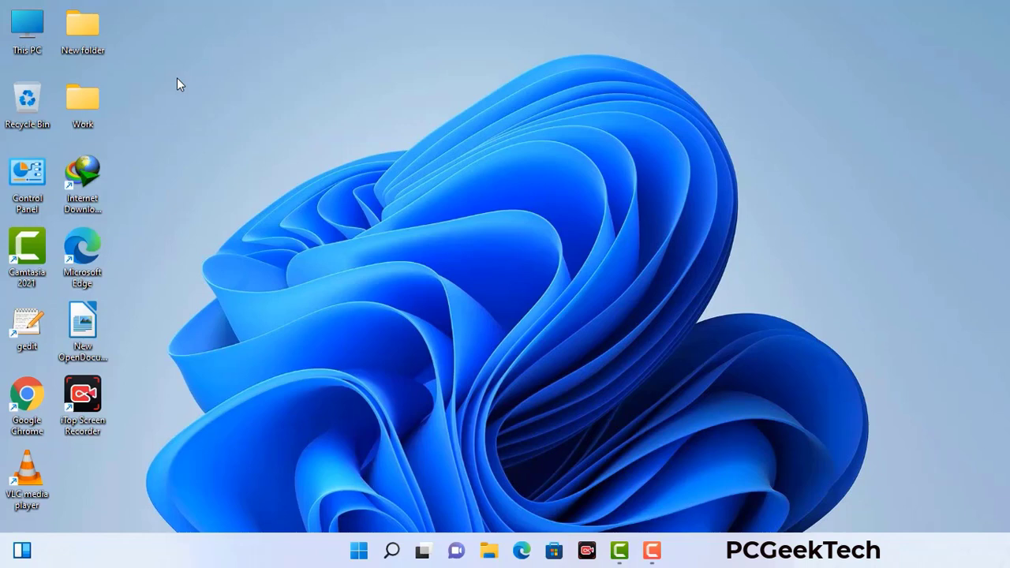
- Open System Configuration by running the msconfig command
key("super+r")
left_click_drag(172, 384, 444, 124)
left_click(402, 196)
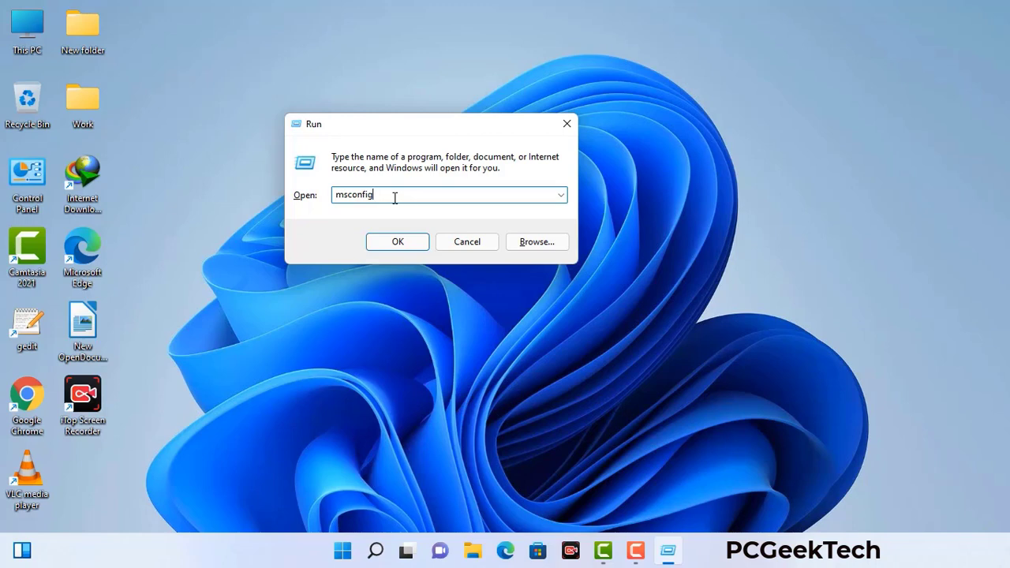
left_click(393, 248)
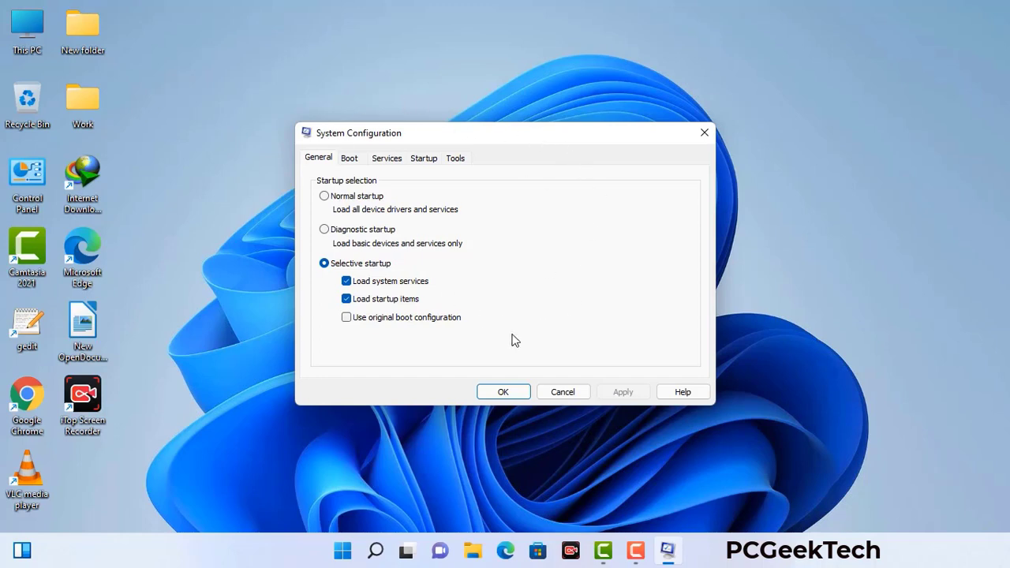
- Enable Safe boot with the Network option for the Windows 11 boot entry and apply the change
left_click(350, 159)
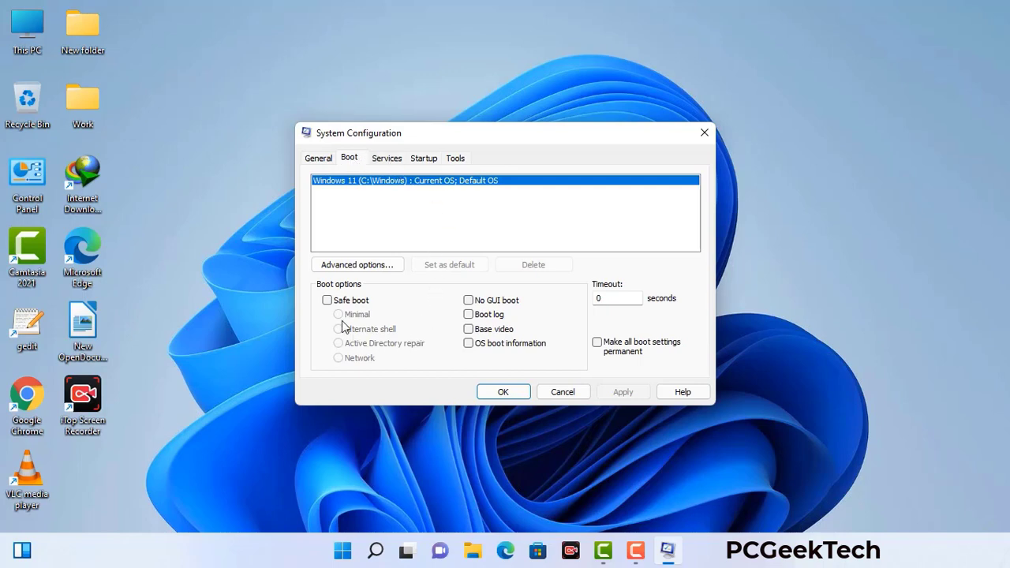
left_click(327, 301)
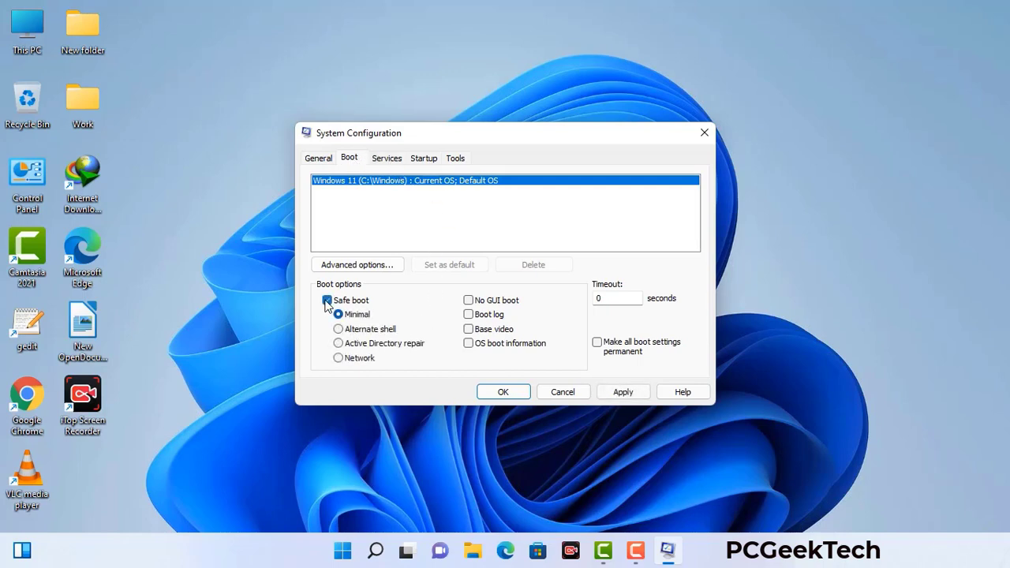
left_click(359, 360)
left_click(623, 392)
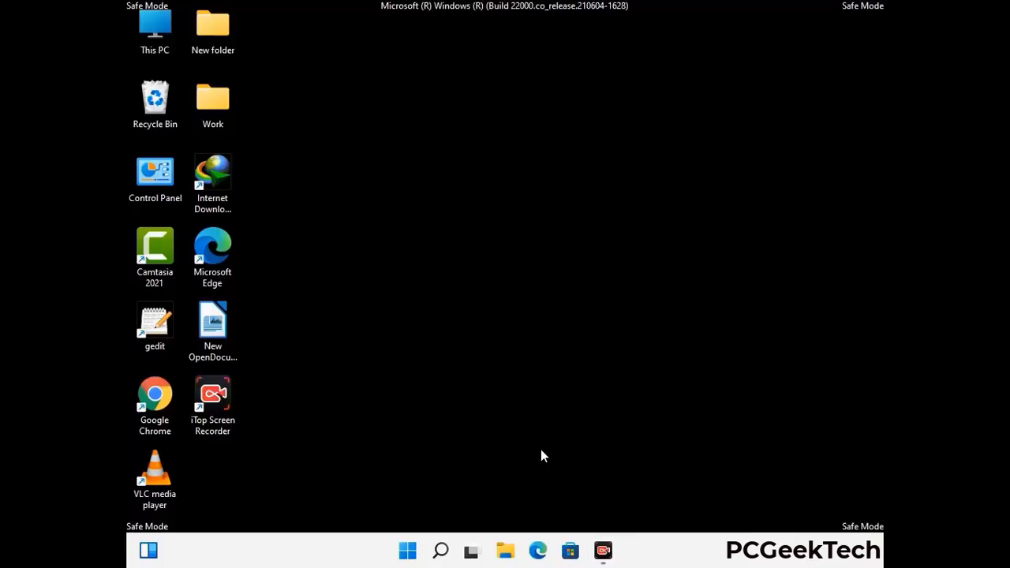
- Set File Explorer Options in Control Panel to show hidden files, folders, and drives, apply the setting, and close Control Panel
double_click(156, 187)
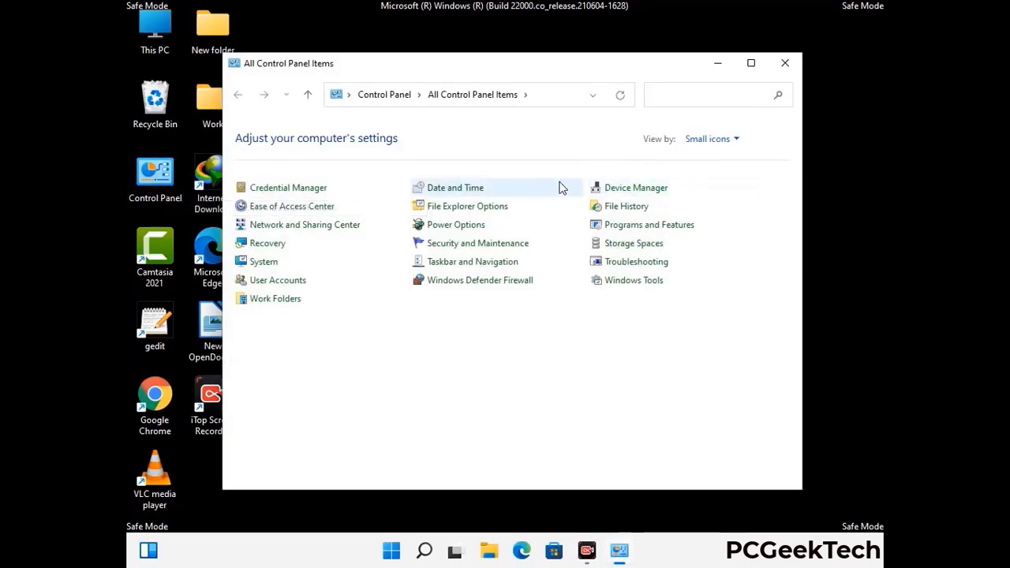
left_click(487, 208)
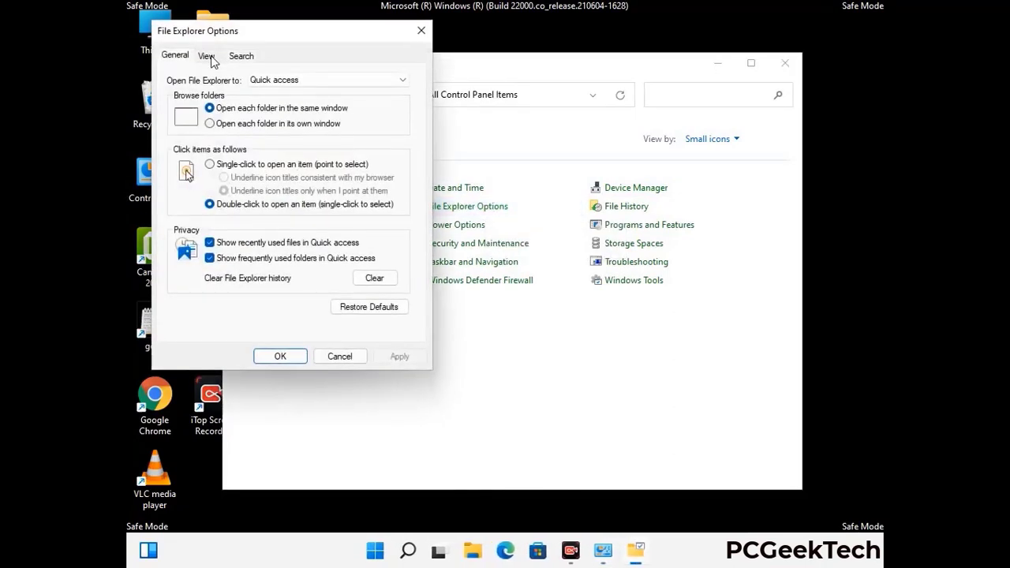
left_click(207, 56)
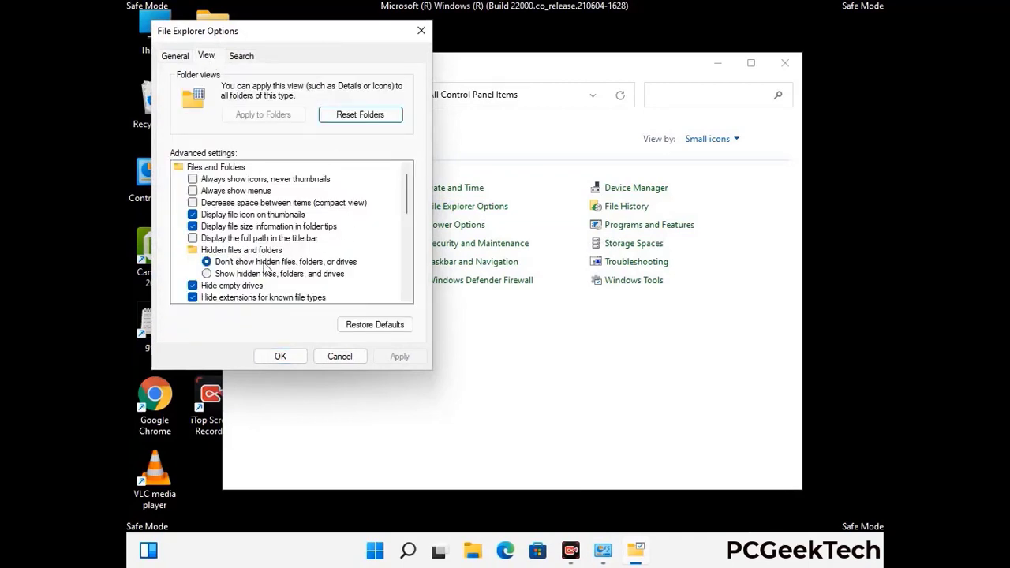
left_click(207, 274)
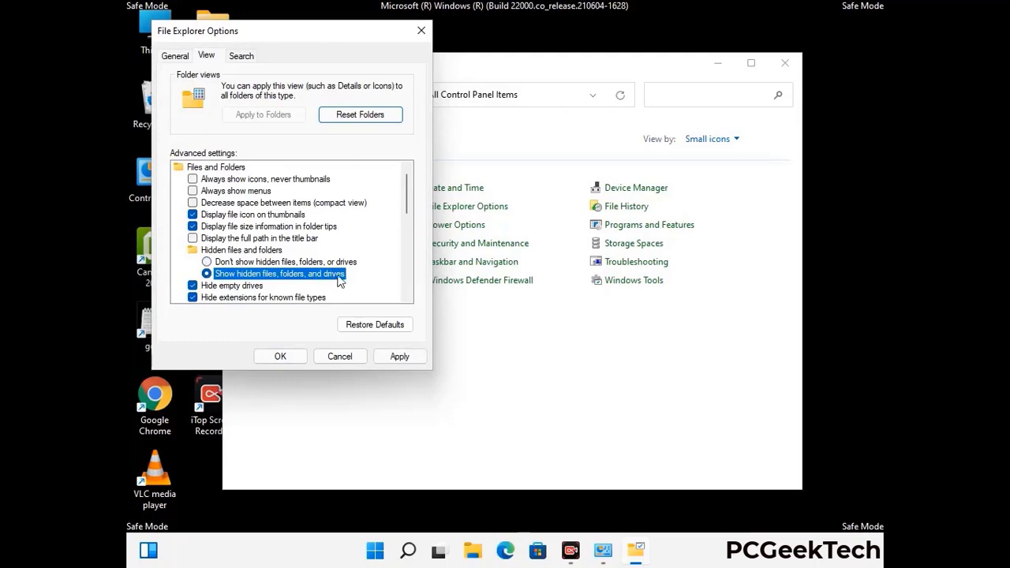
left_click(399, 356)
left_click(265, 358)
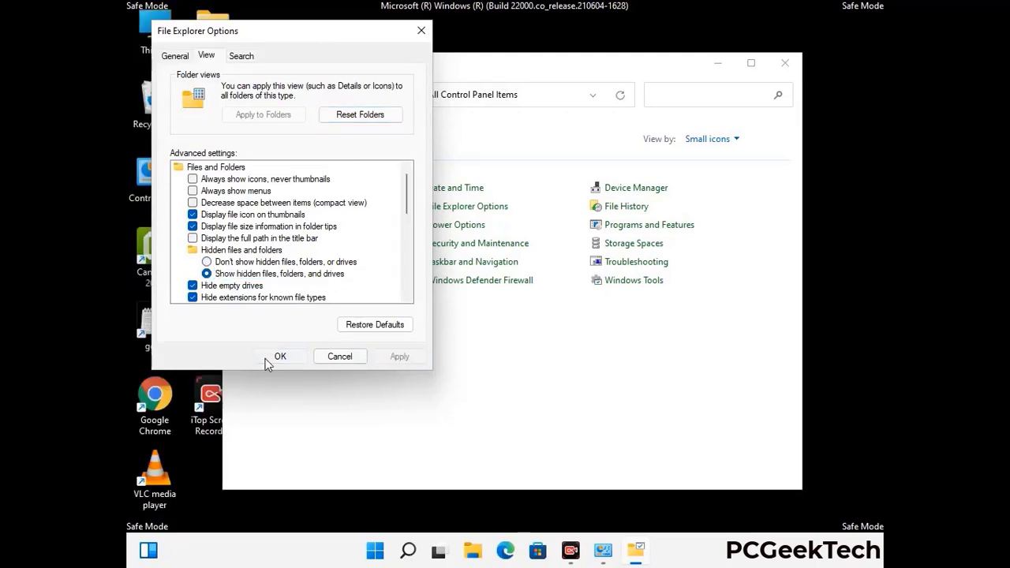
left_click(783, 66)
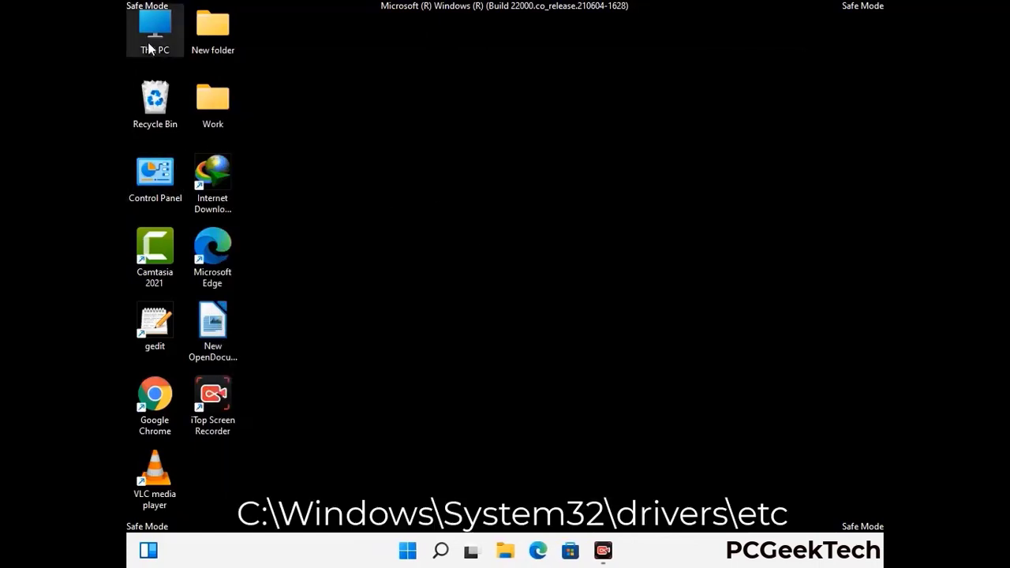
- Browse from This PC to the folder C:\Windows\System32\drivers\etc
double_click(150, 49)
left_click(442, 345)
double_click(442, 345)
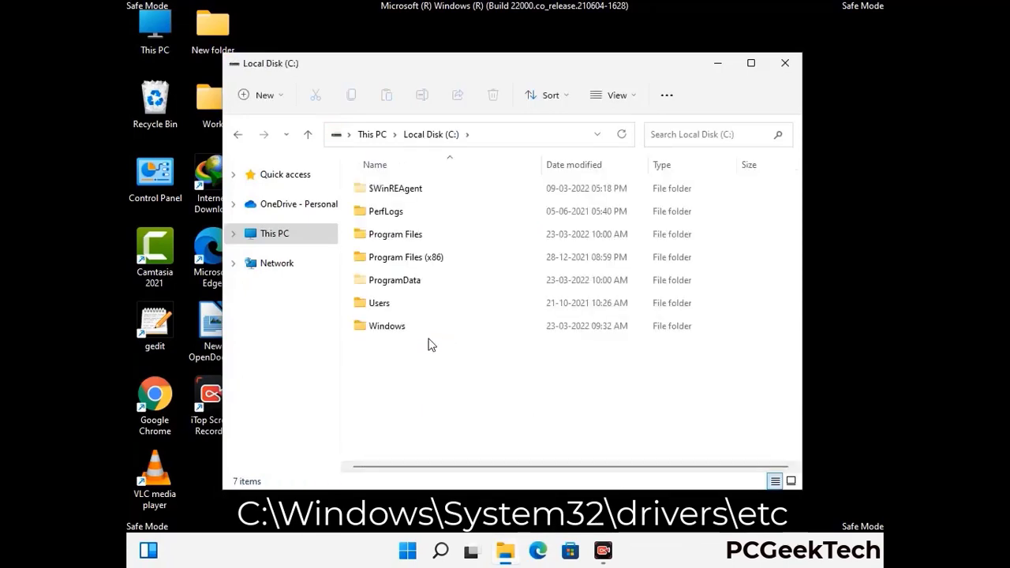
double_click(378, 333)
scroll(500, 340, "down", 7)
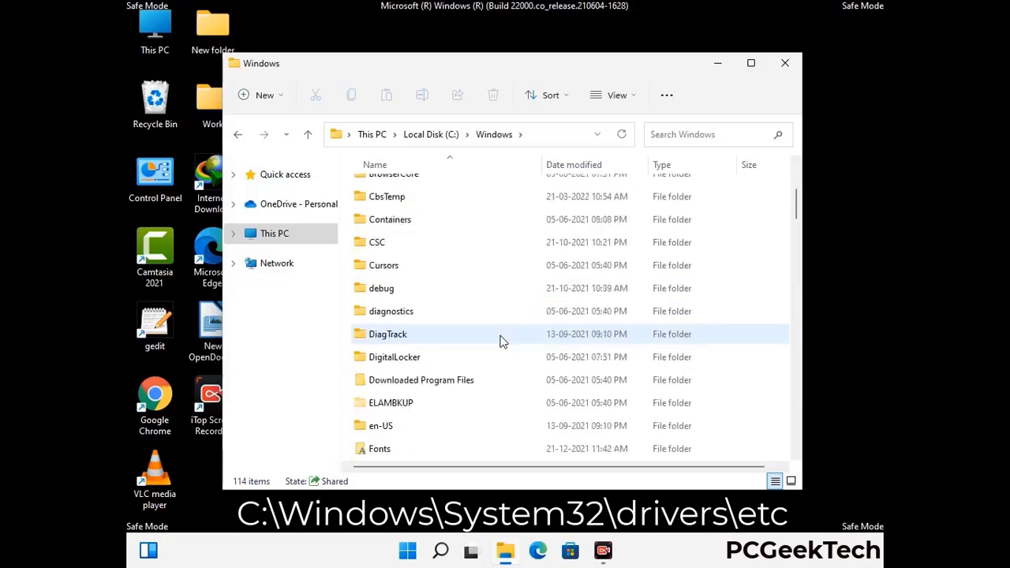
scroll(500, 341, "down", 13)
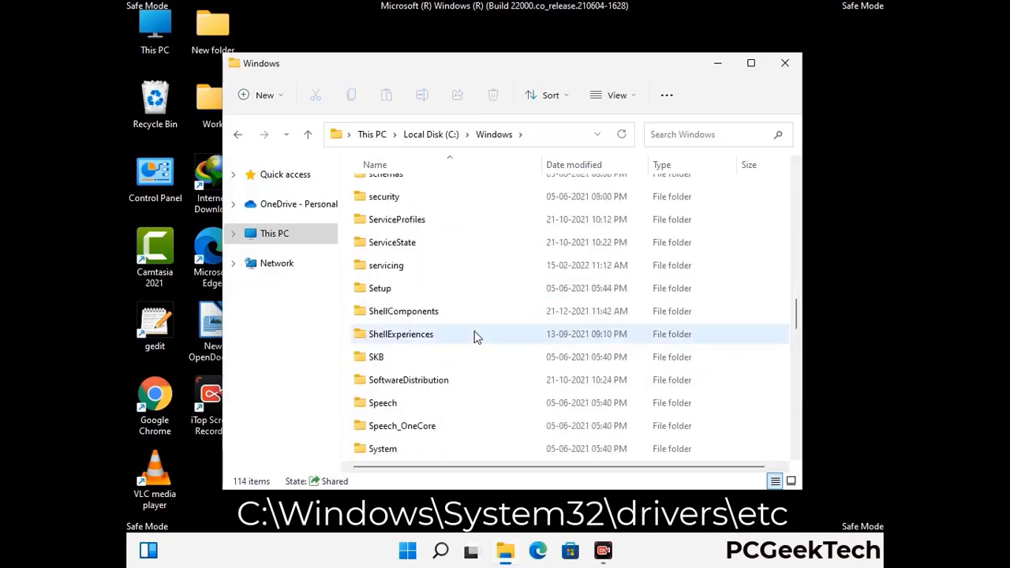
scroll(466, 373, "down", 1)
double_click(386, 334)
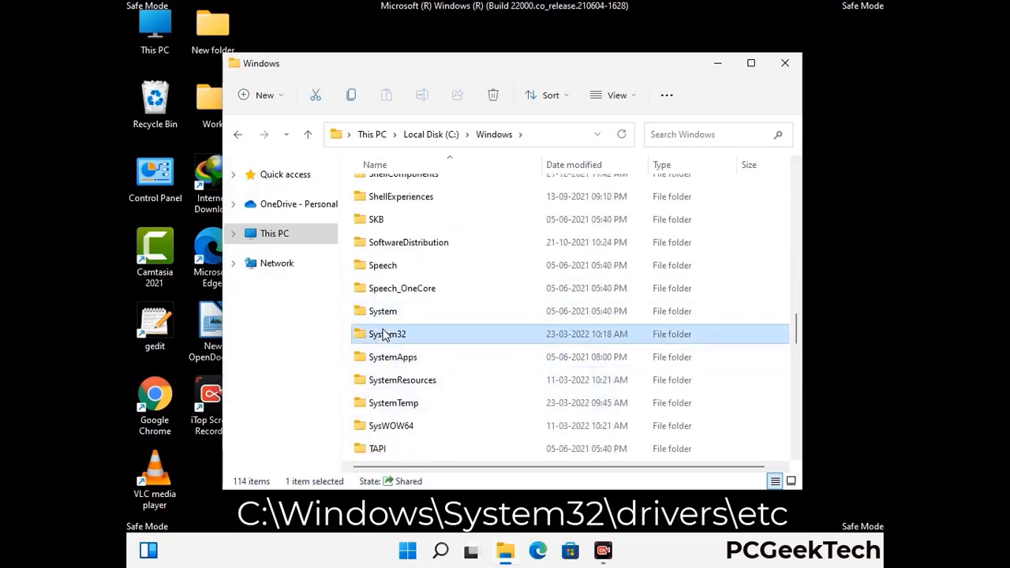
scroll(434, 350, "down", 5)
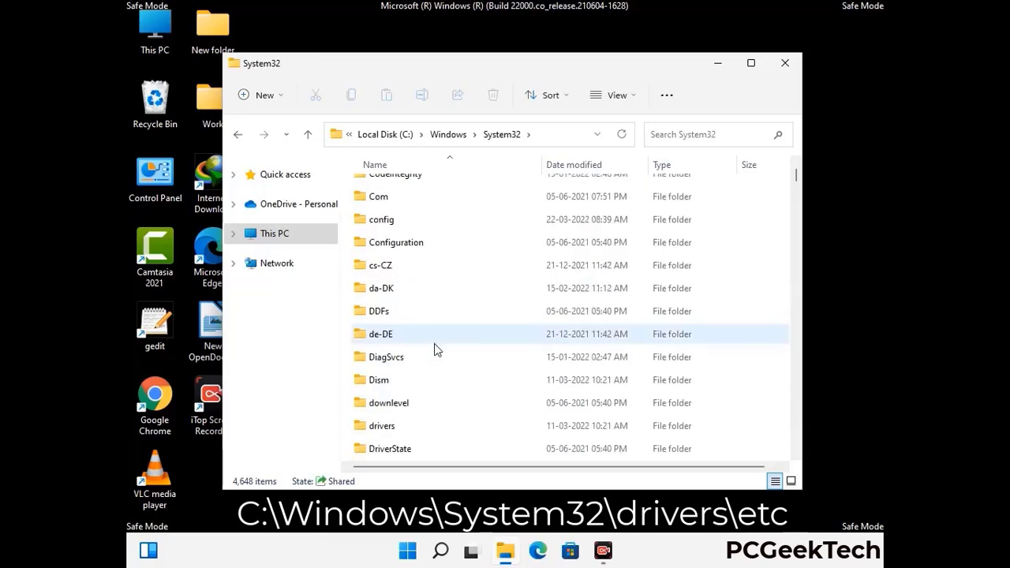
double_click(392, 430)
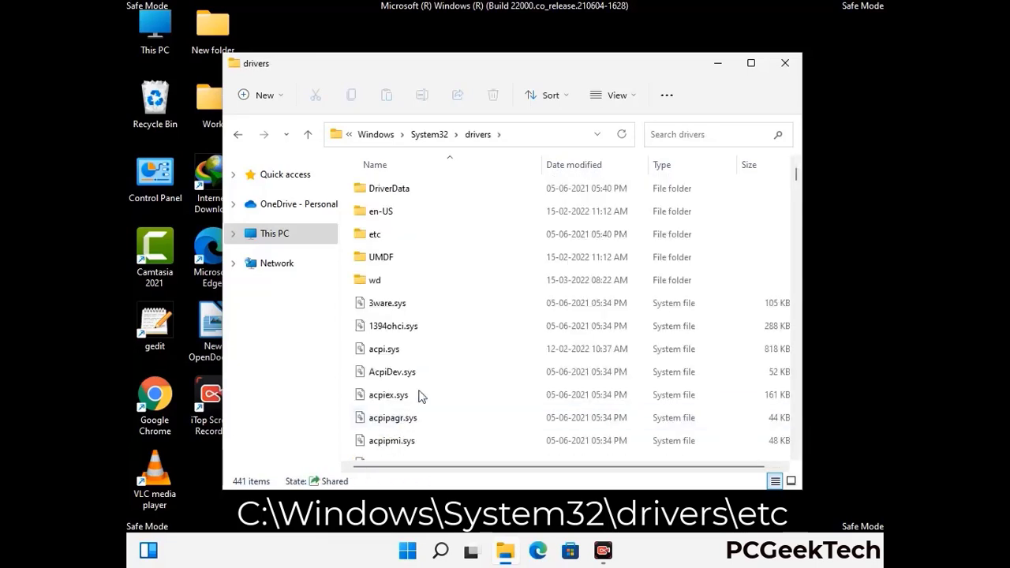
double_click(376, 235)
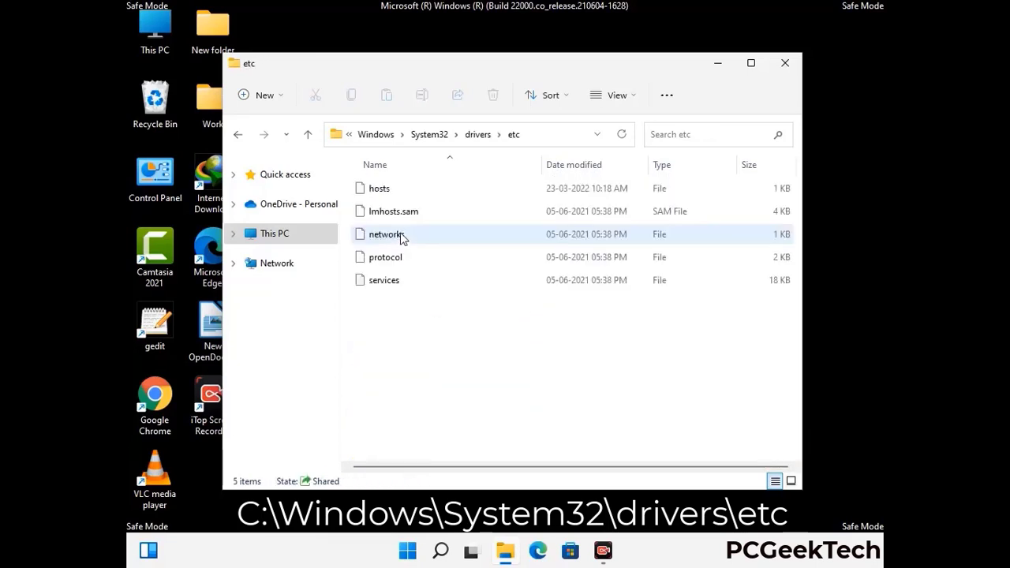
- Open the hosts file from the etc folder in Notepad and reposition its window to show the text
left_click(388, 197)
double_click(388, 197)
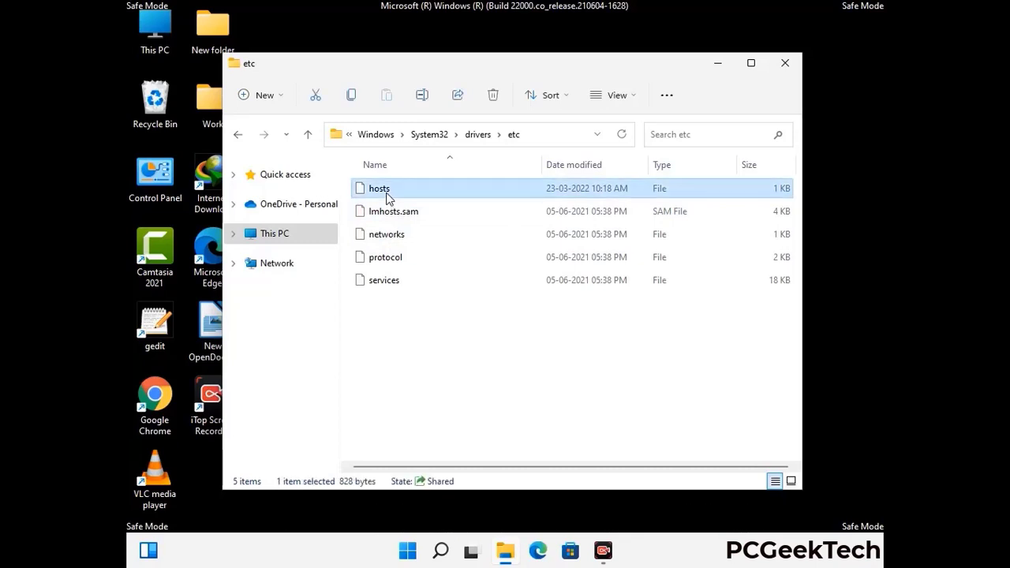
left_click(448, 202)
left_click(554, 354)
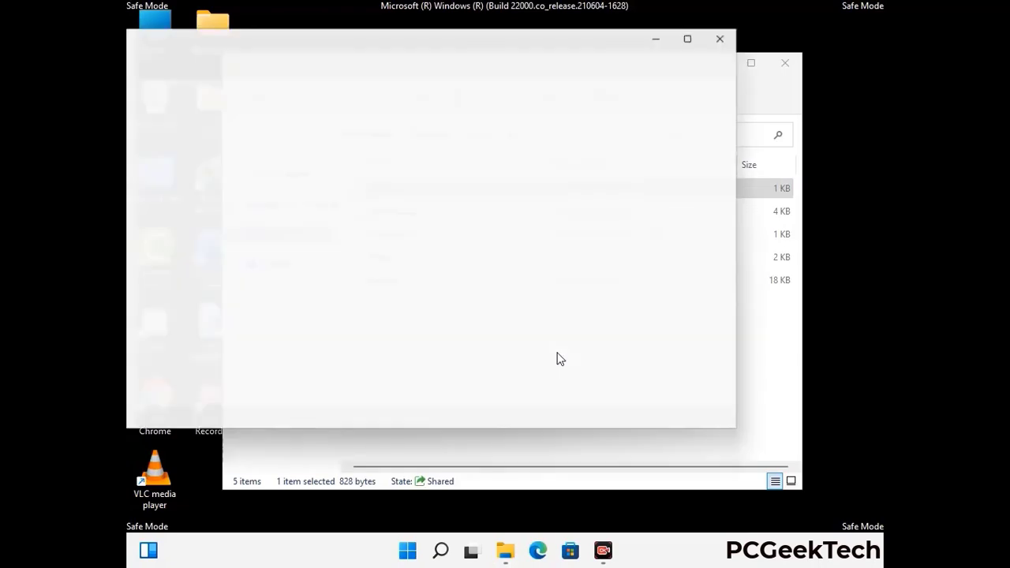
left_click_drag(380, 43, 538, 47)
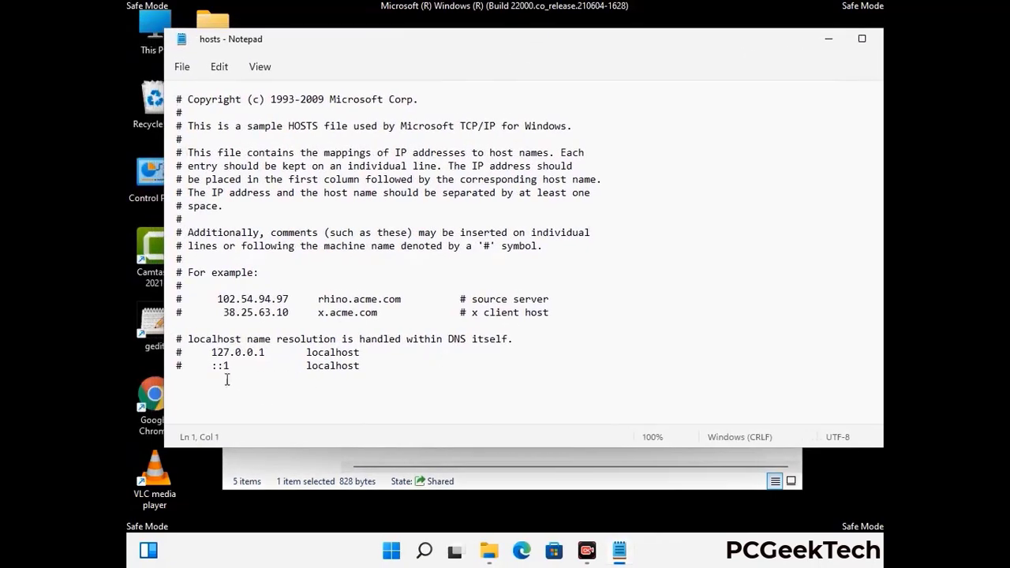
- Add two line breaks after the last localhost line in the hosts file, save it, and close Notepad and the etc folder
left_click(378, 368)
key("Return")
key("Return")
scroll(214, 187, "down", 1)
left_click(182, 66)
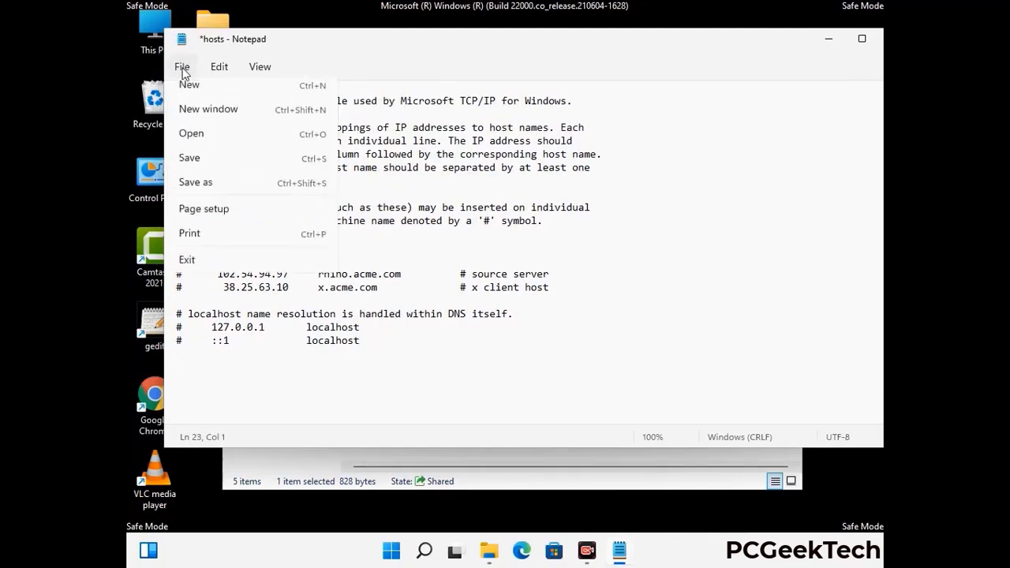
left_click(191, 166)
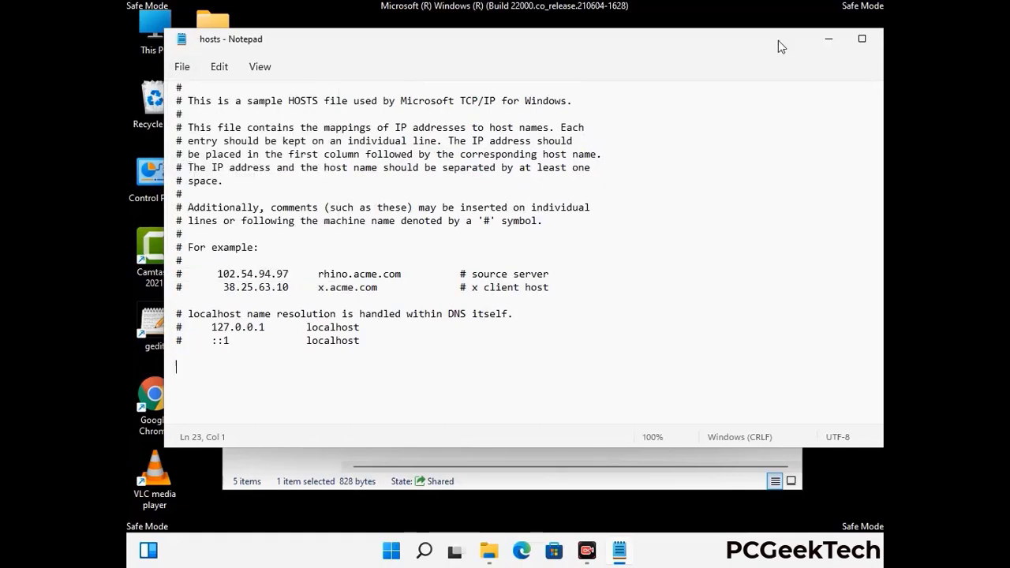
left_click_drag(761, 45, 644, 46)
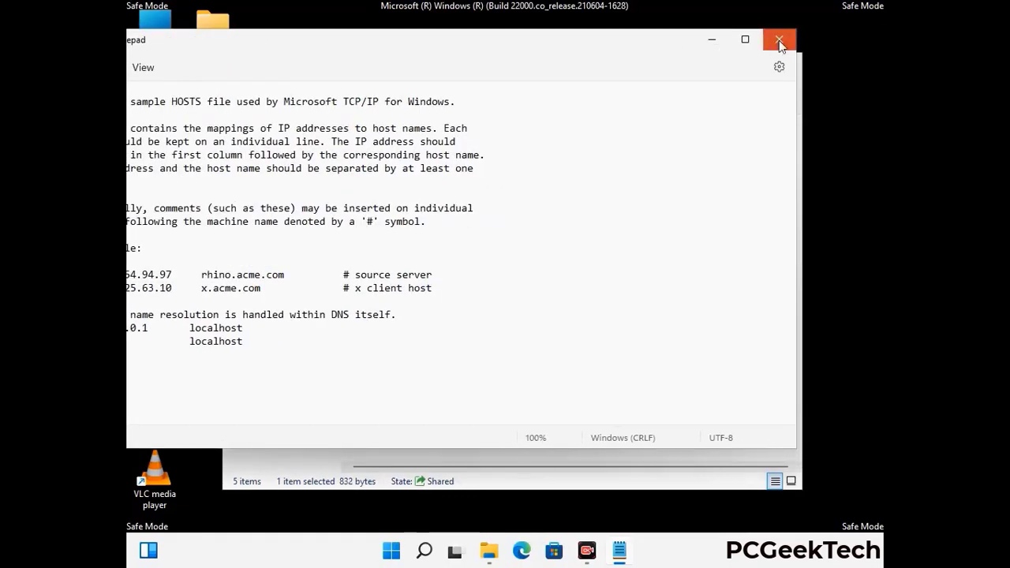
left_click(780, 41)
left_click(786, 61)
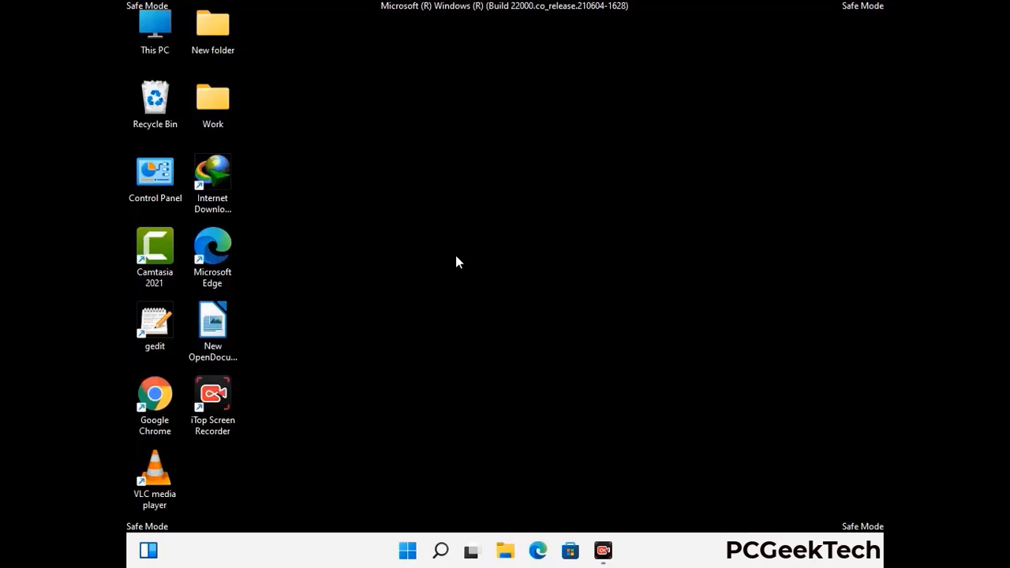
- Open the AppData Roaming folder by running %appdata%
key("super+r")
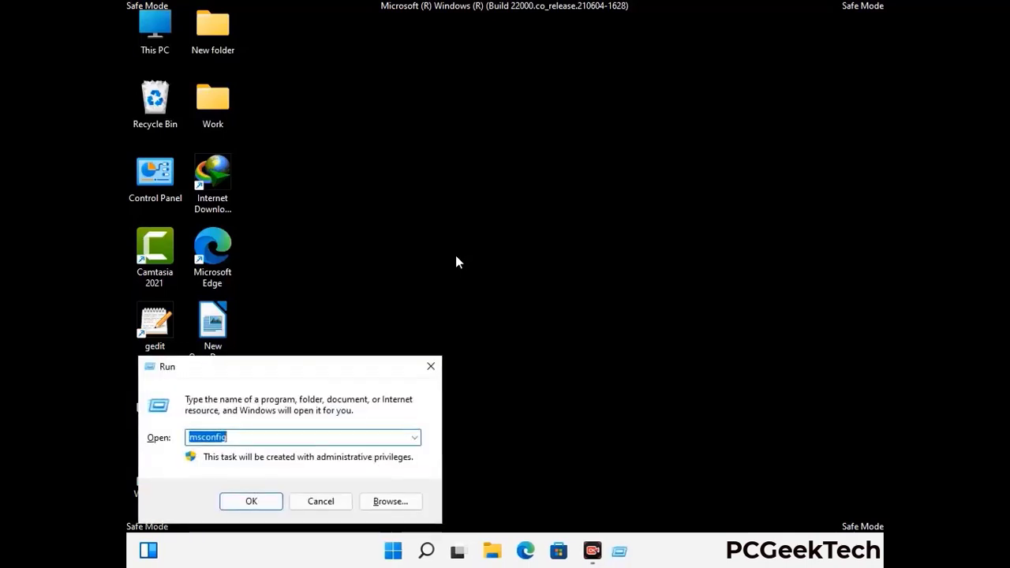
left_click_drag(289, 363, 469, 156)
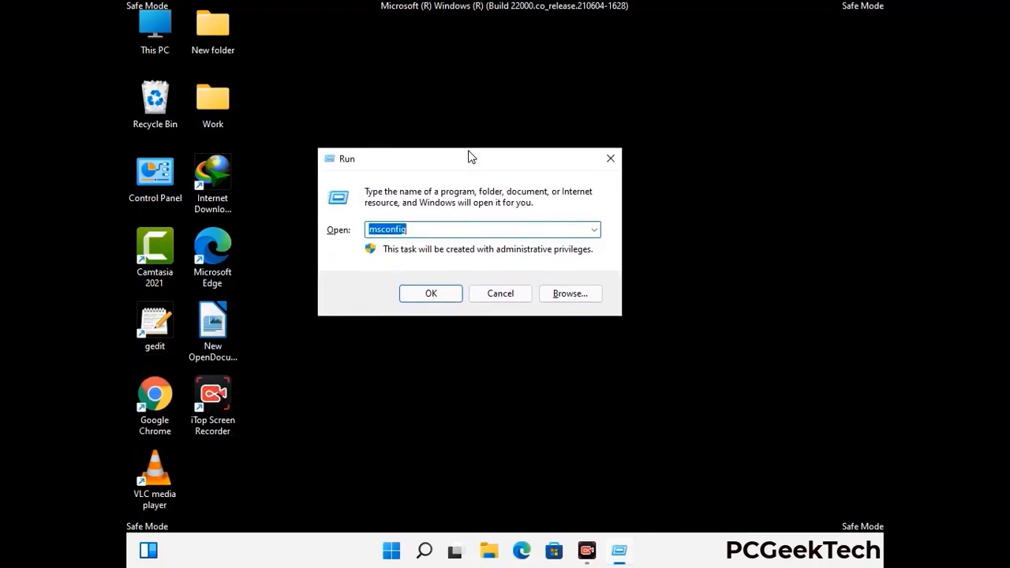
type("%")
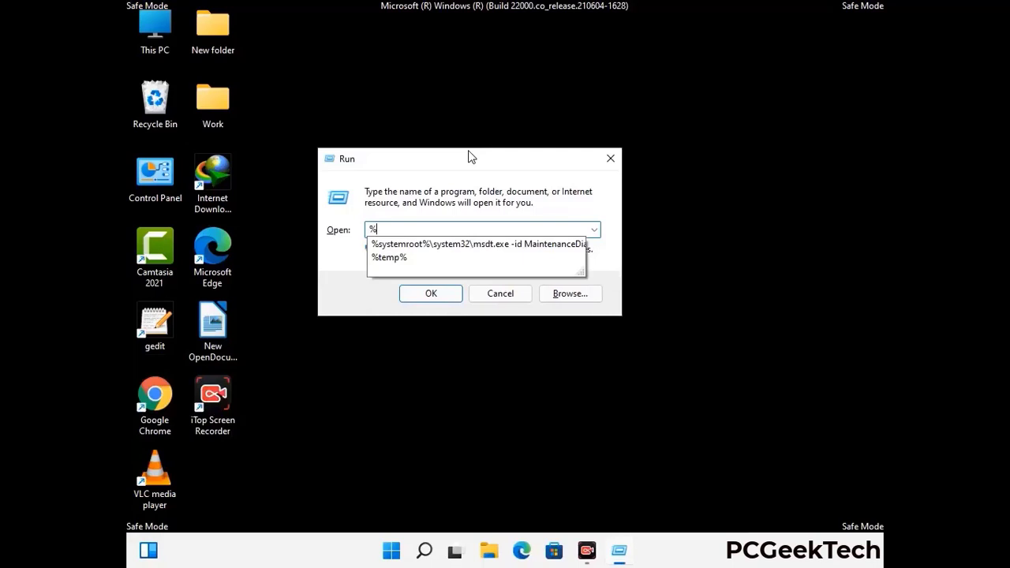
type("appdata%")
key("Return")
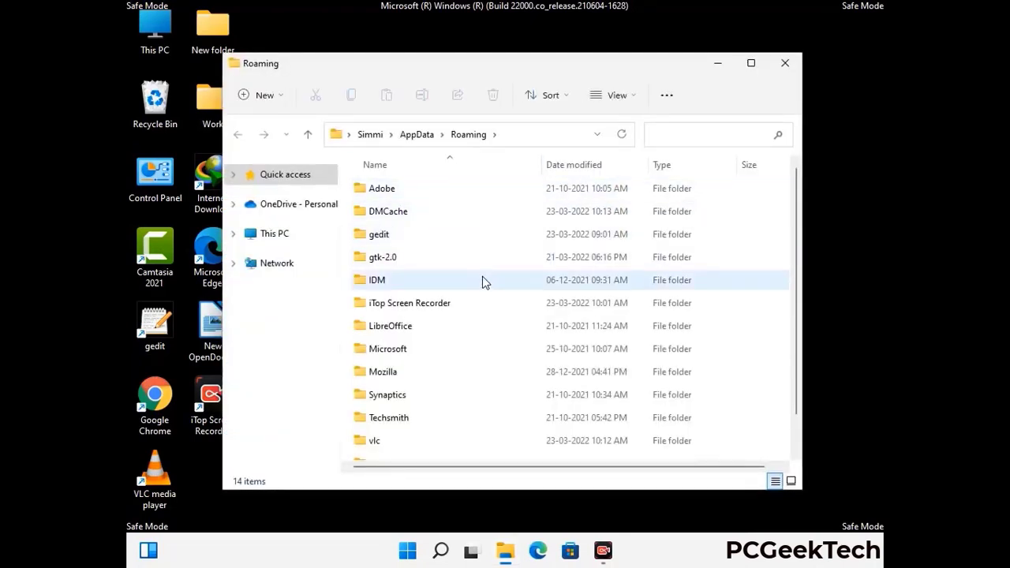
- Try to delete the Zoom folder from the Roaming folder and close the window
scroll(473, 278, "down", 1)
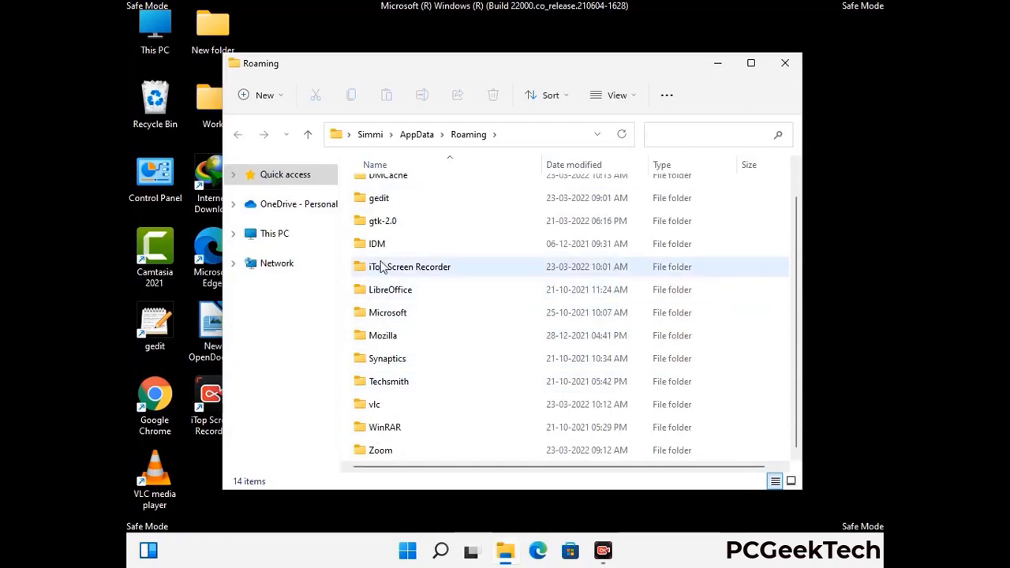
scroll(422, 280, "up", 1)
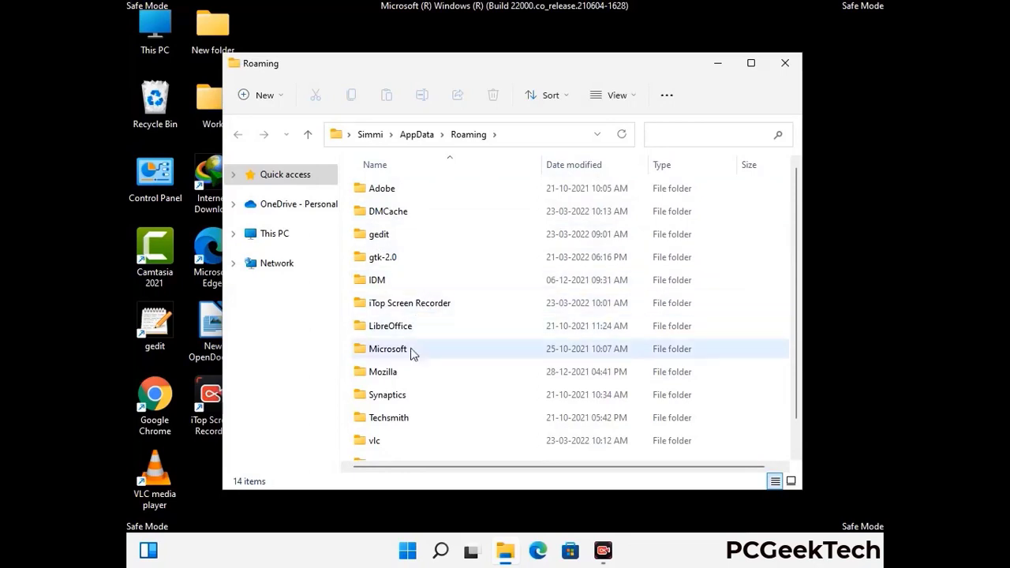
scroll(412, 363, "down", 1)
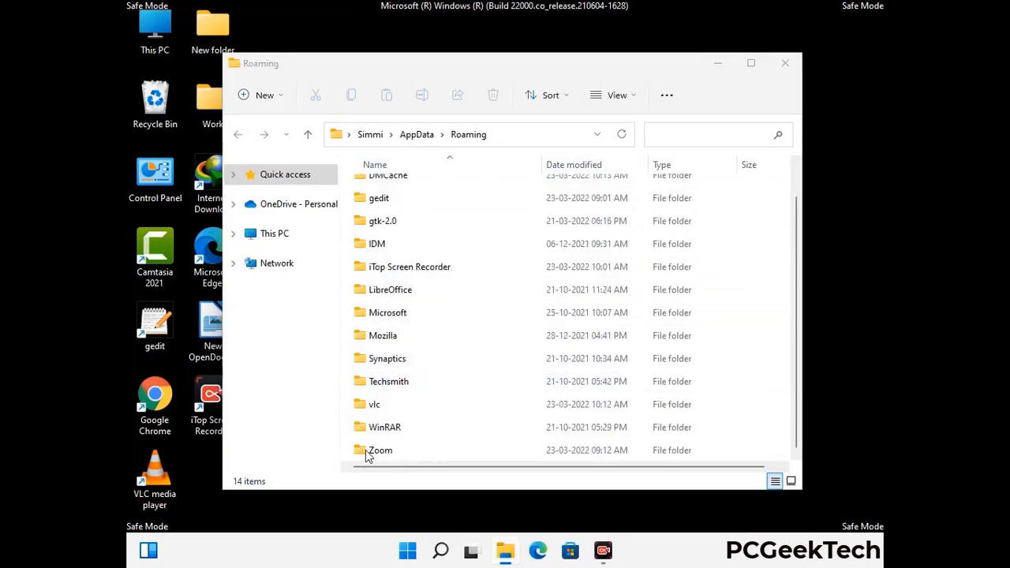
left_click(565, 445)
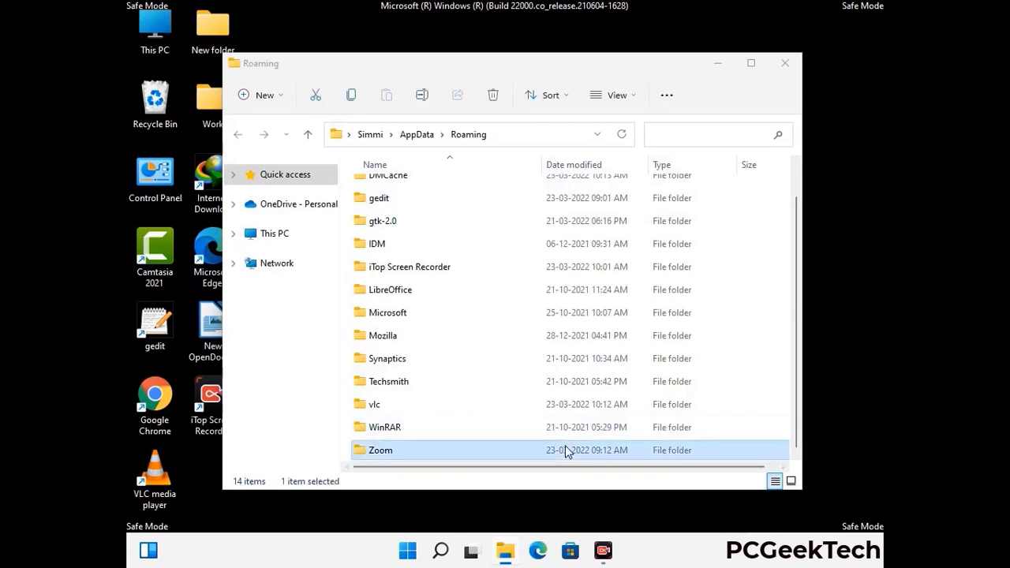
left_click(493, 94)
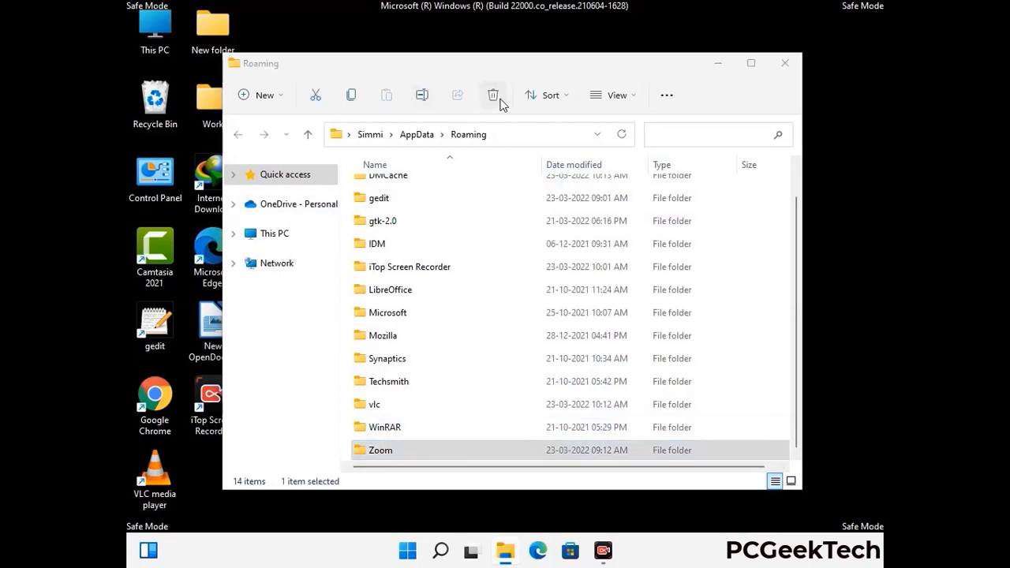
left_click(782, 65)
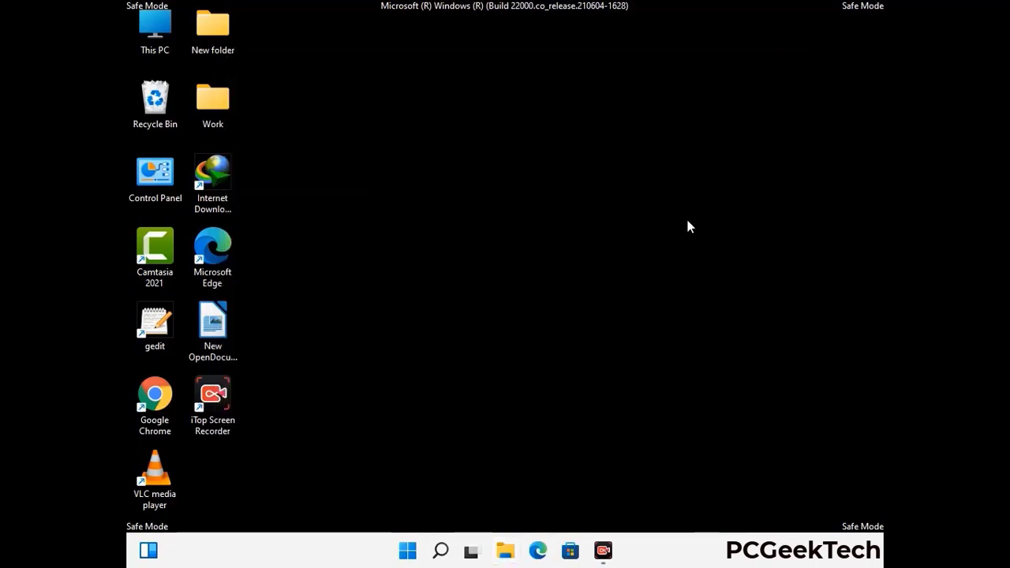
- Open the AppData Local folder by running %LocalAppData%
key("super+r")
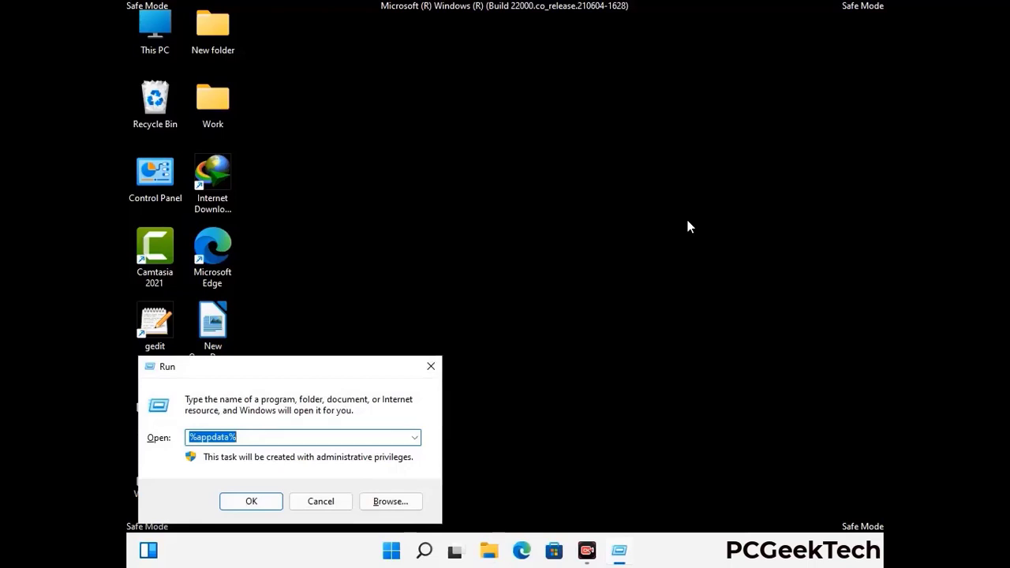
left_click_drag(318, 375, 529, 199)
type("%Loca")
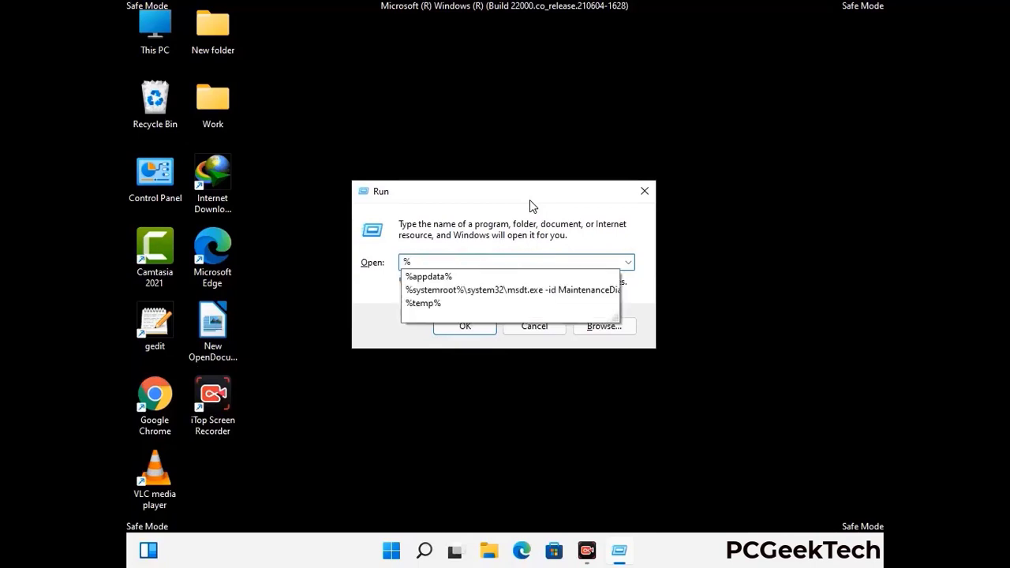
type("lAppData%")
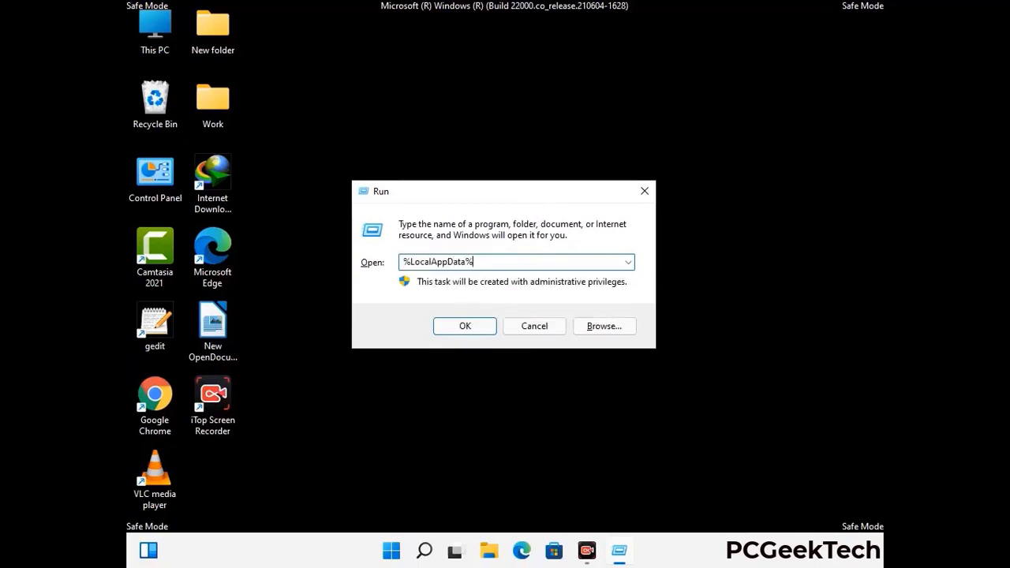
key("Return")
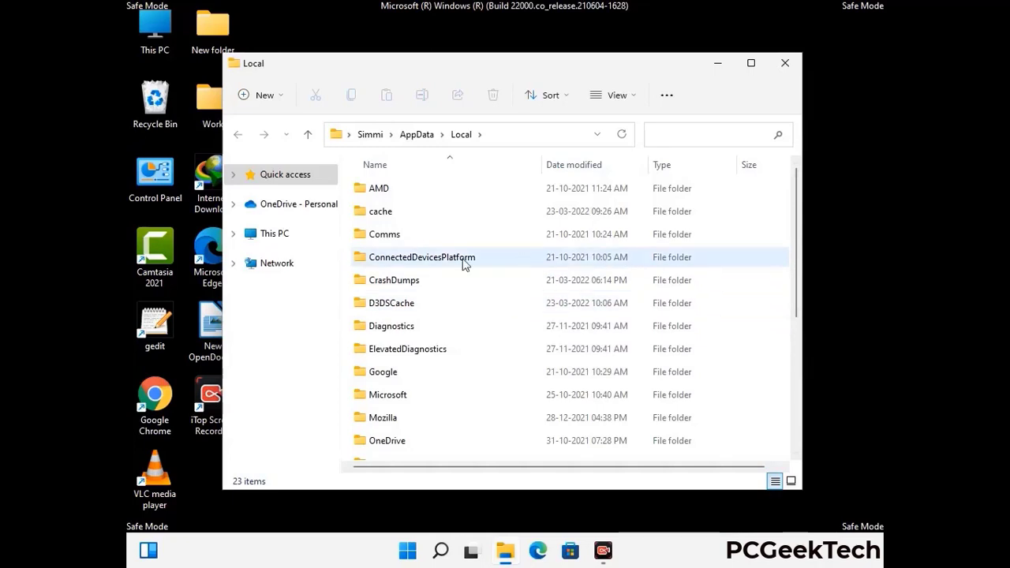
- Delete the Mozilla folder from the Local folder and close the window
scroll(423, 348, "down", 1)
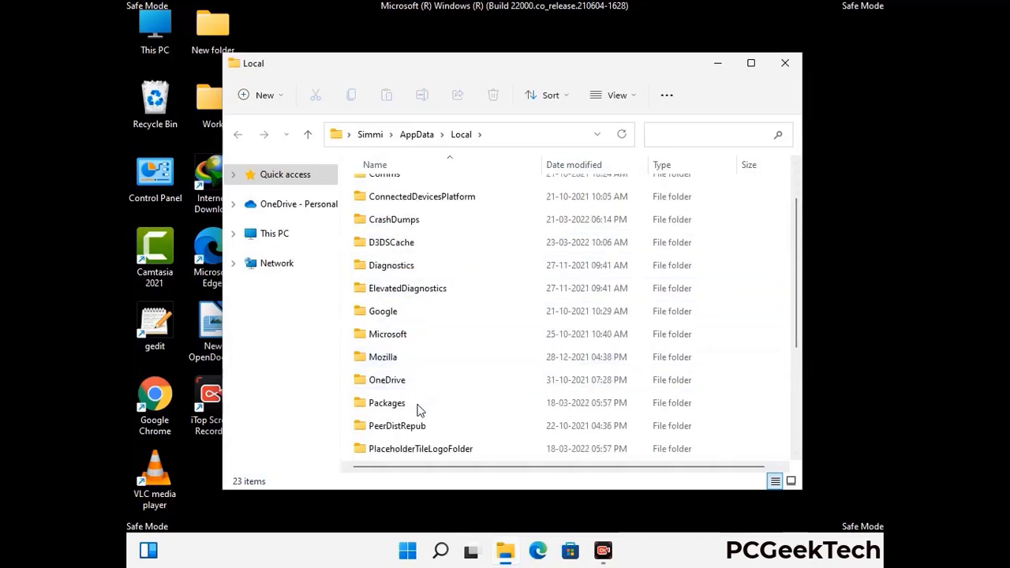
left_click(395, 362)
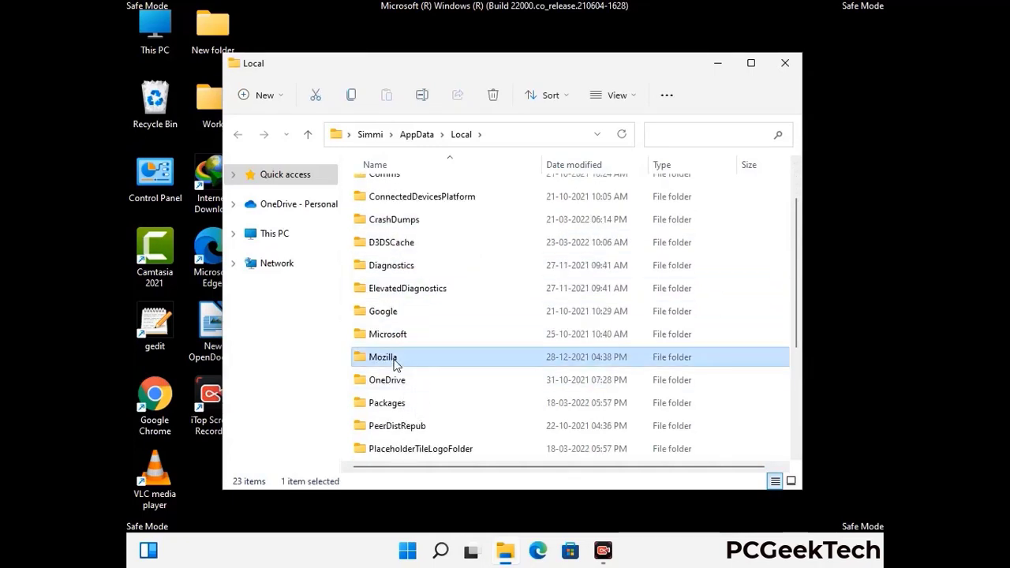
left_click(492, 103)
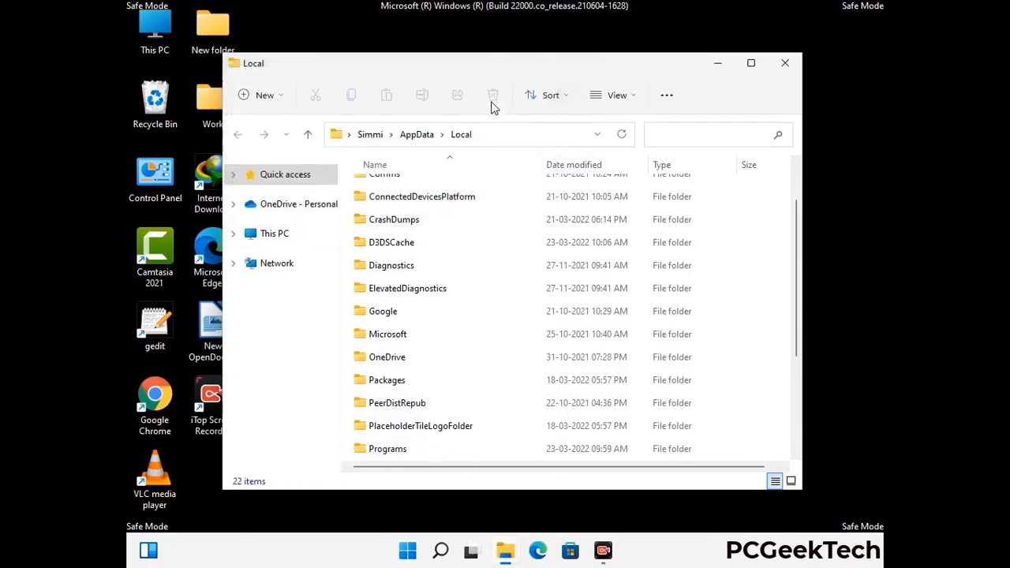
left_click(786, 69)
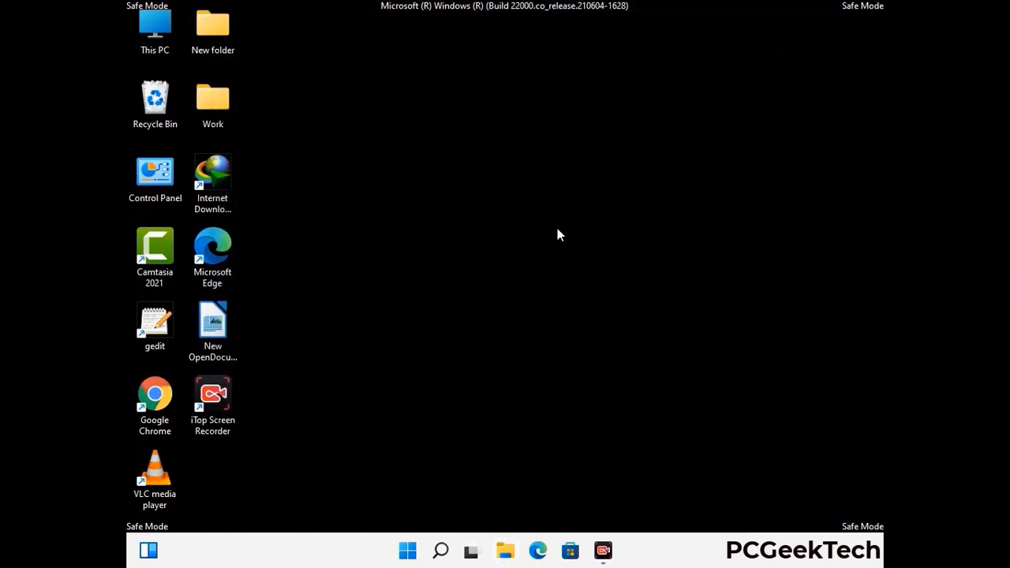
- Open the ProgramData folder by running %ProgramData%
key("super+r")
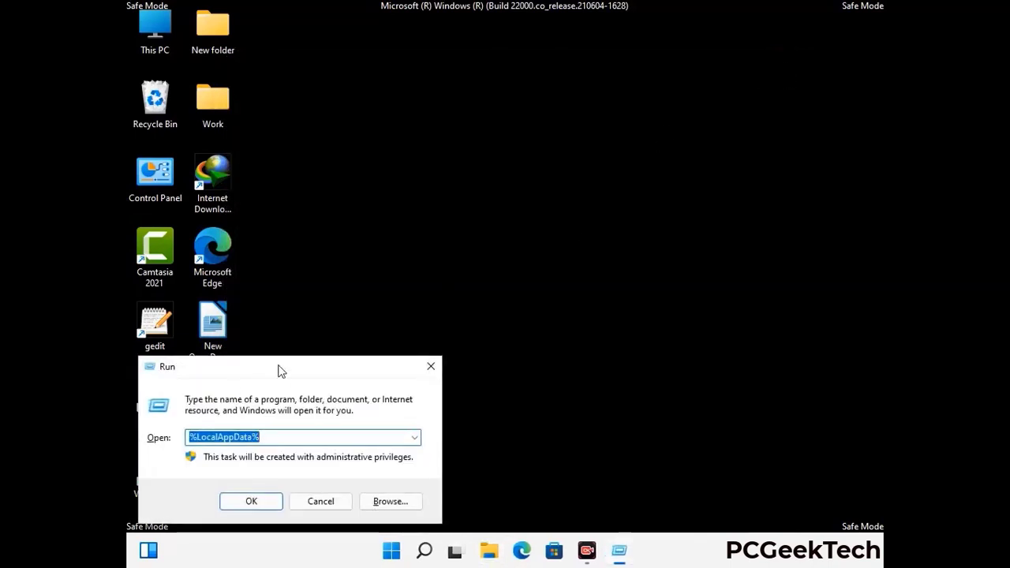
left_click_drag(277, 367, 462, 207)
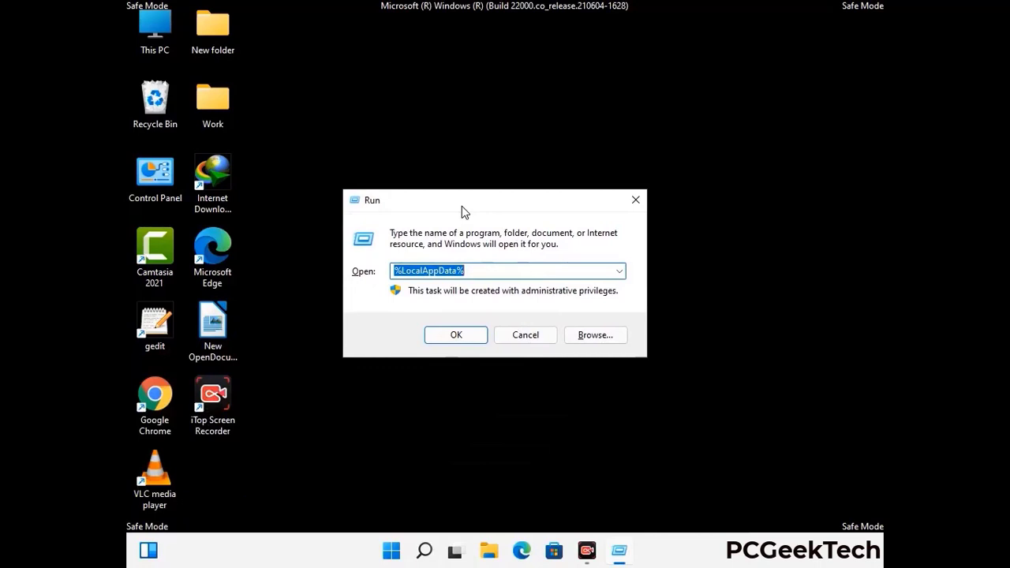
type("%")
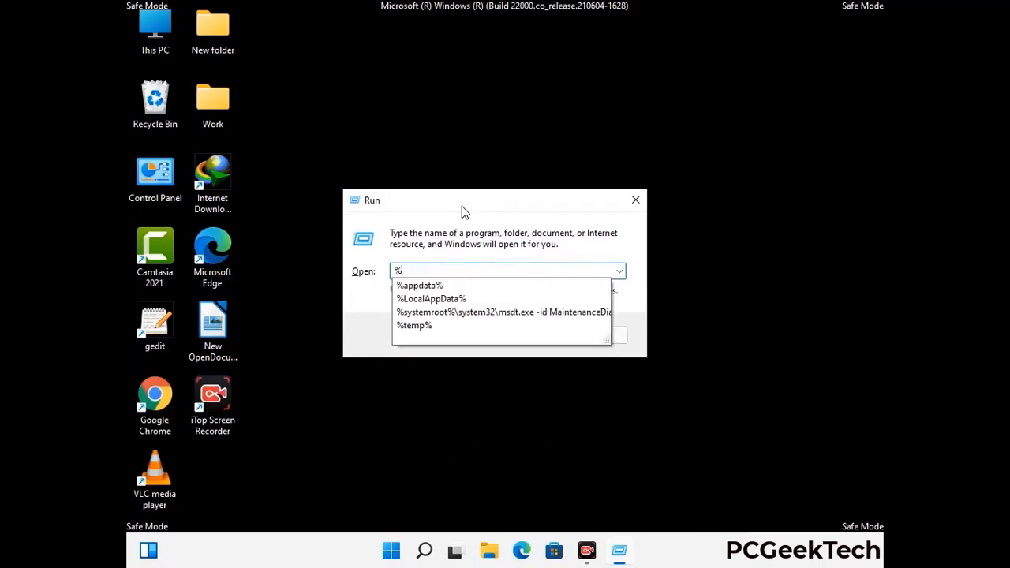
type("Pro")
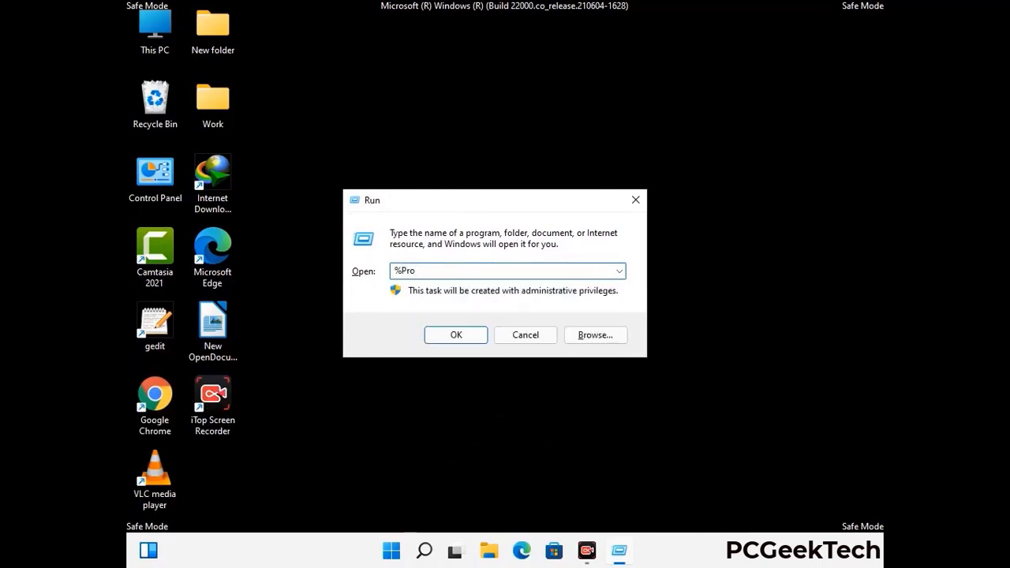
type("mData%")
key("Return")
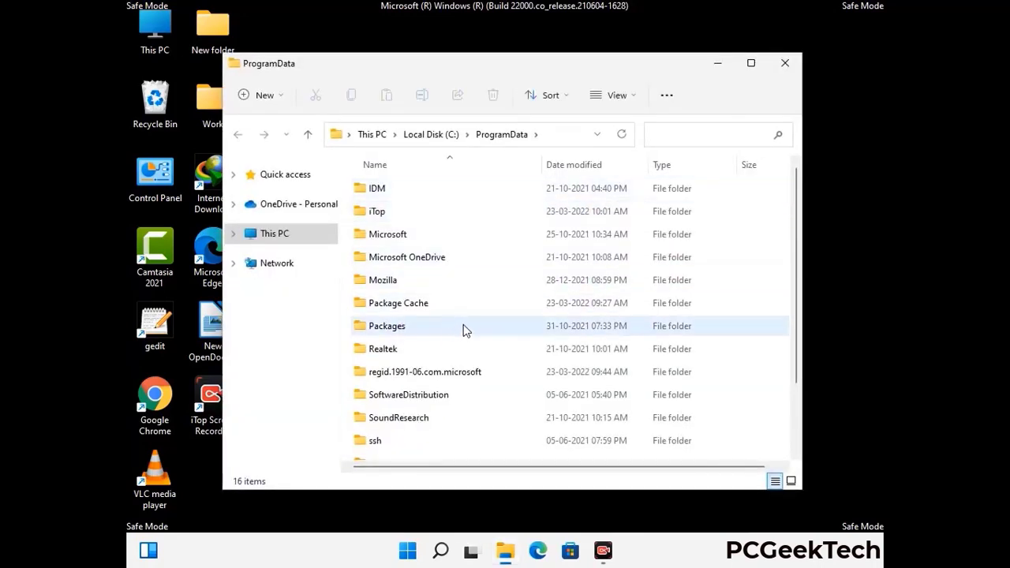
- Delete the Mozilla folder from the ProgramData folder and close the window
scroll(464, 334, "down", 1)
scroll(464, 356, "down", 1)
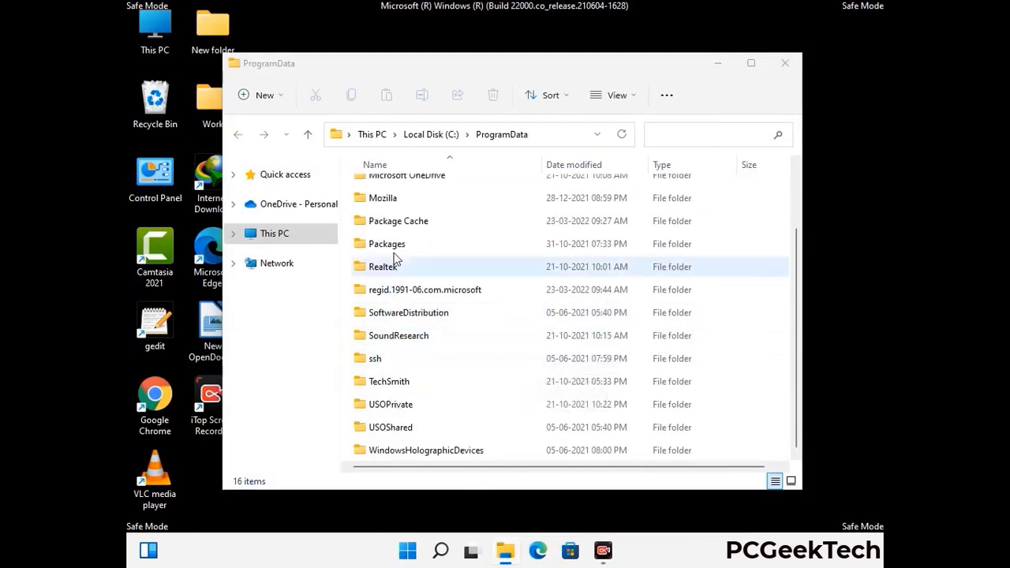
left_click(402, 198)
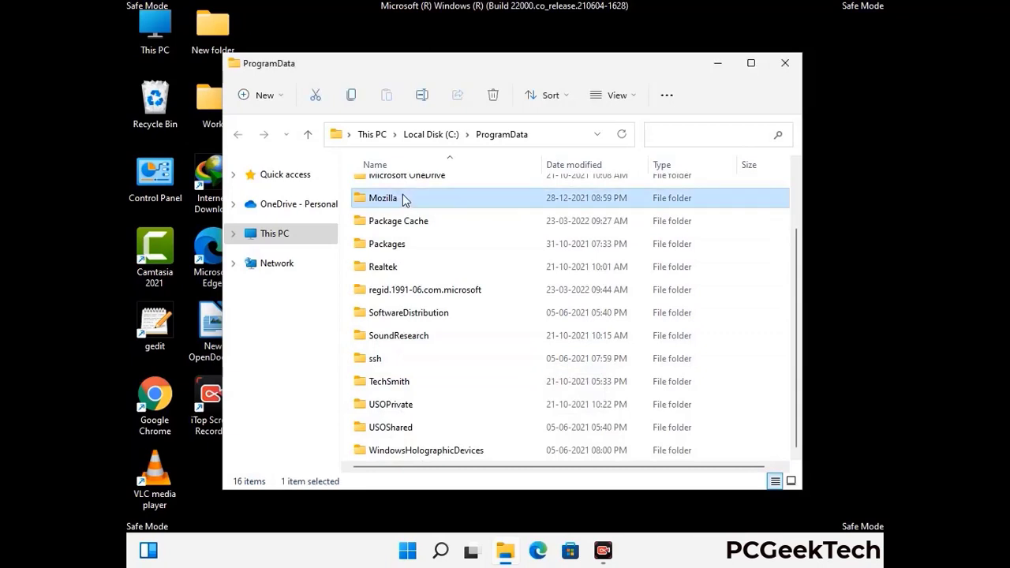
left_click(495, 96)
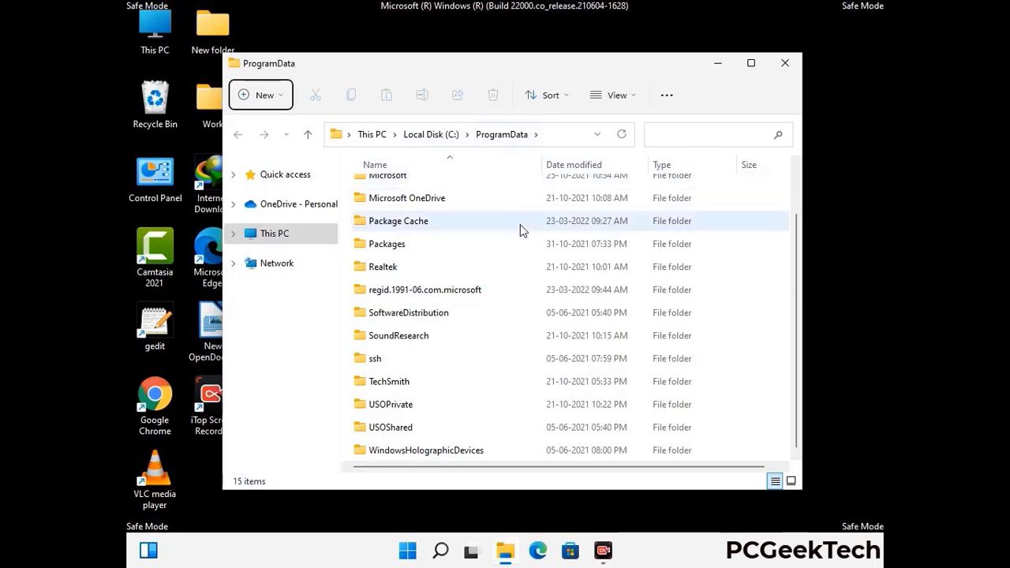
scroll(521, 315, "up", 1)
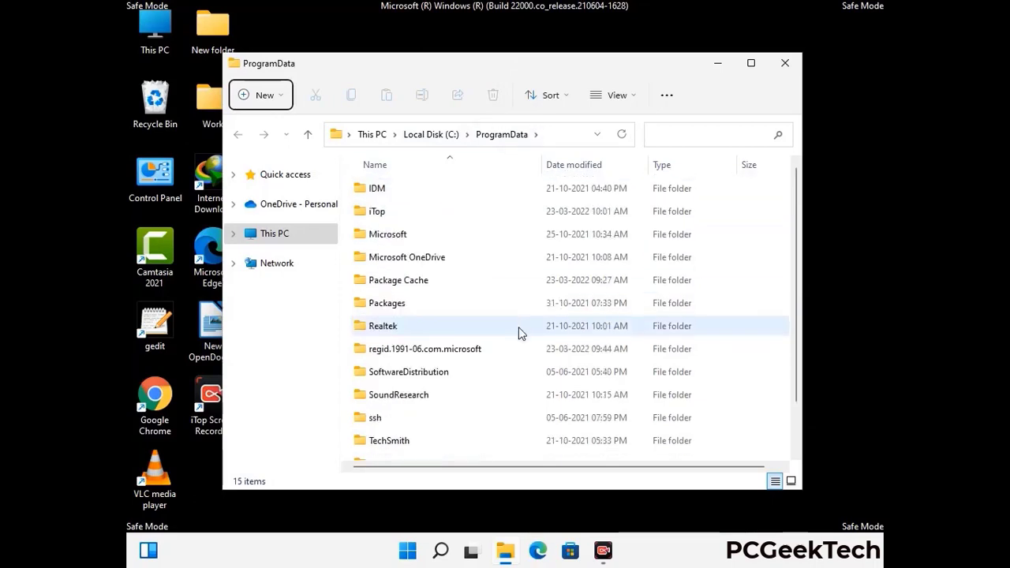
left_click(787, 63)
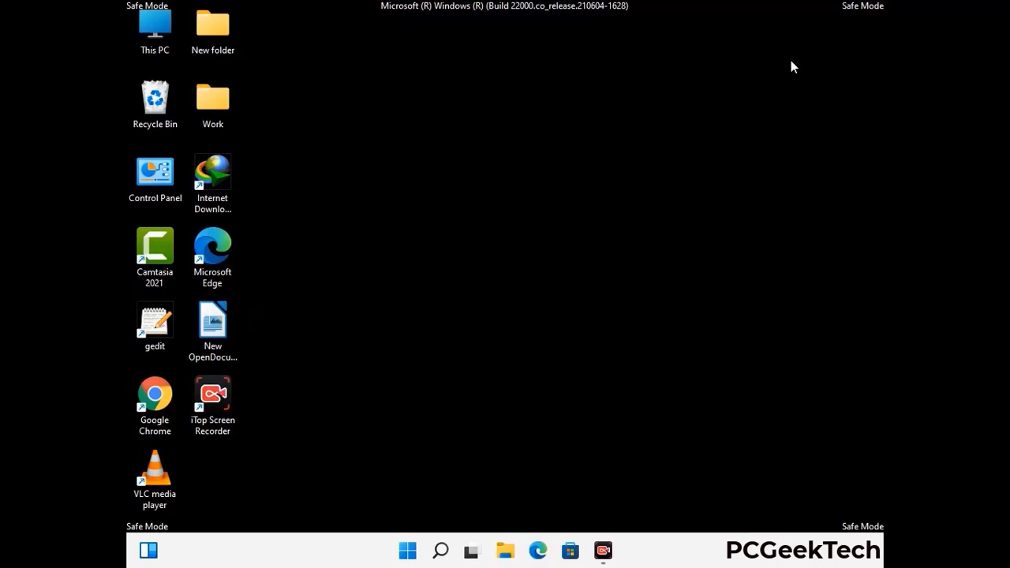
- Open the Windows folder by running %WinDir%
key("super+r")
left_click_drag(329, 368, 527, 204)
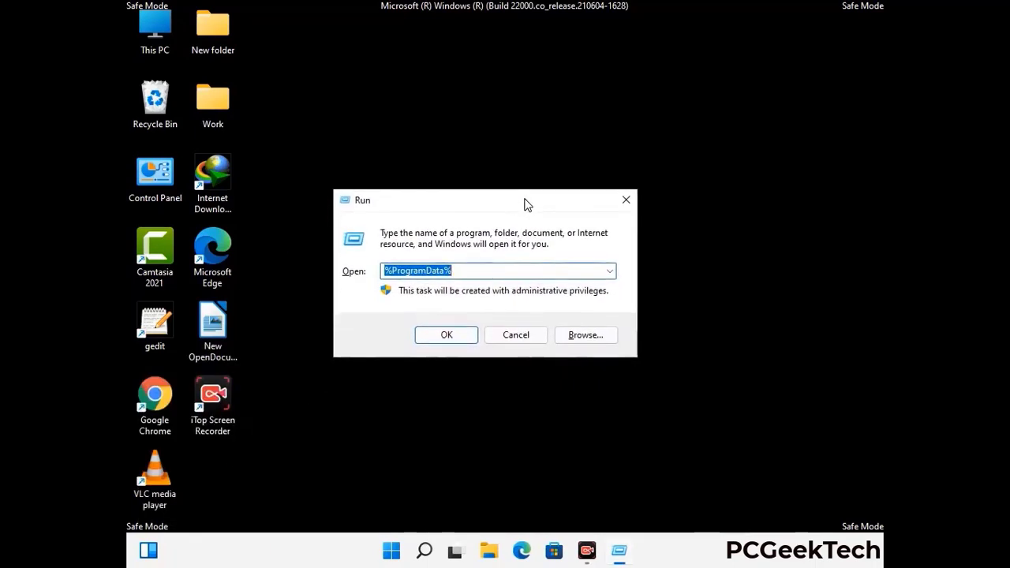
type("%Win")
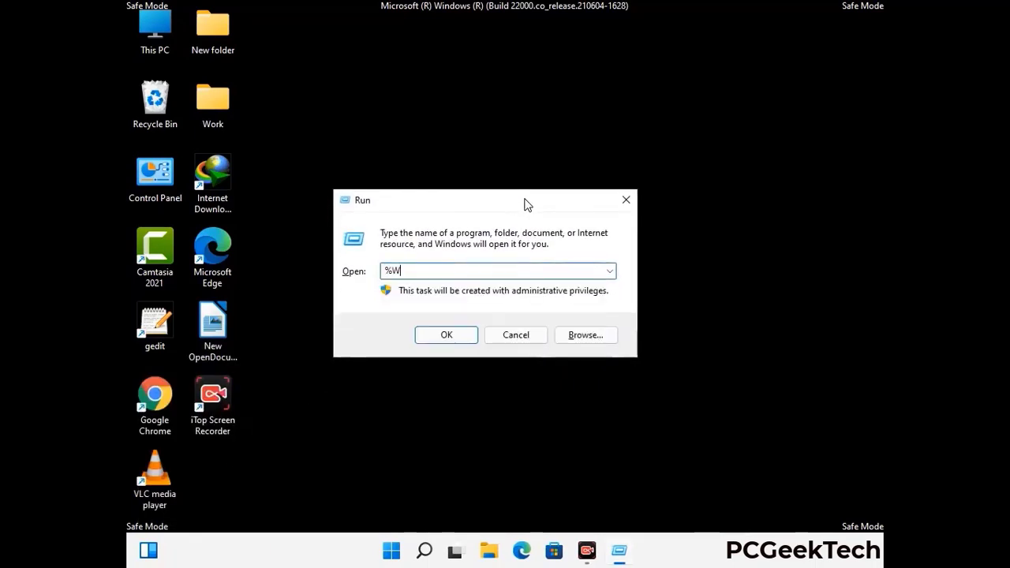
type("Dir%")
key("Return")
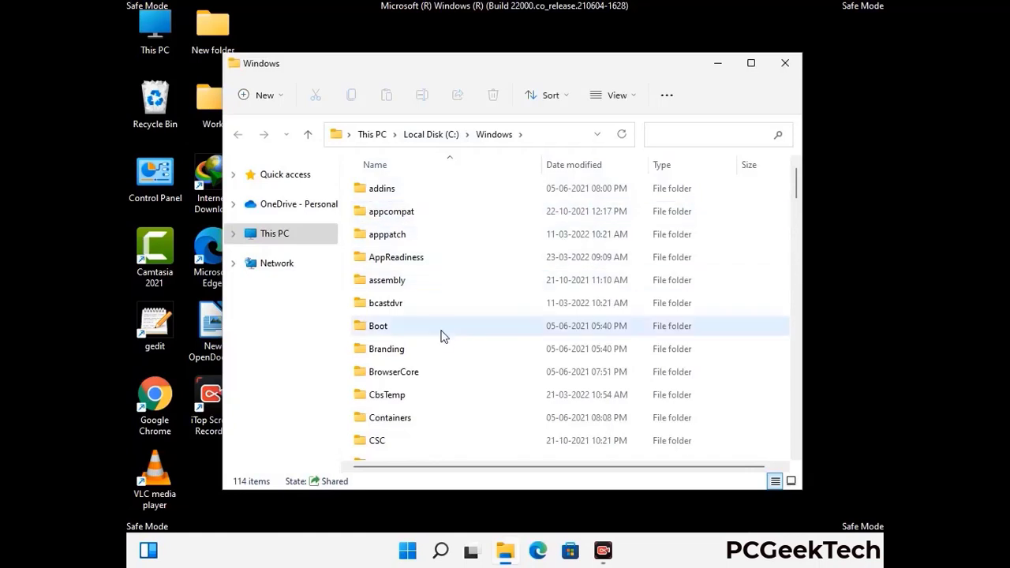
- Examine the folders and files in the Windows folder for unwanted entries, and close the window
scroll(444, 347, "down", 2)
scroll(444, 352, "down", 1)
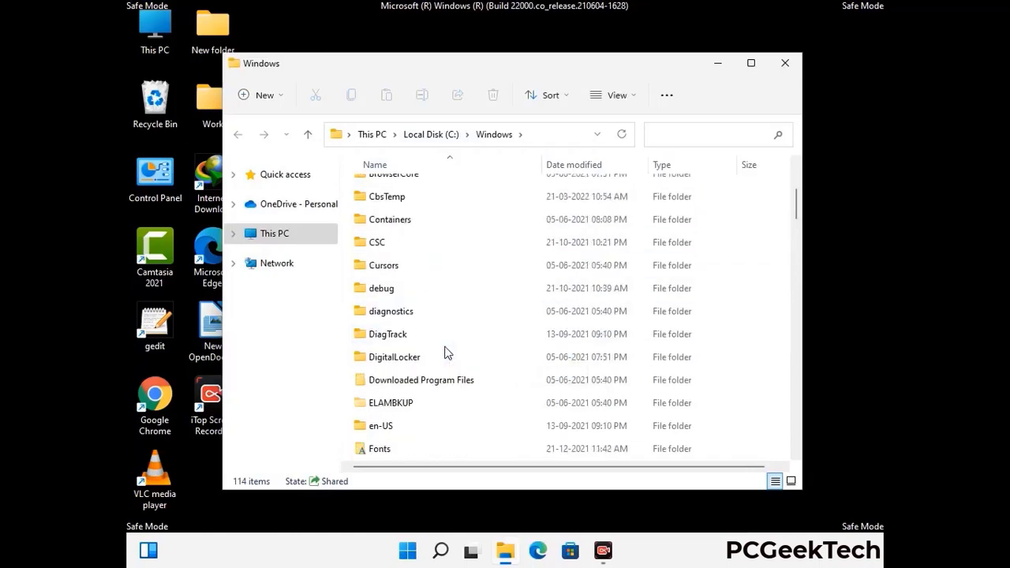
scroll(444, 352, "down", 1)
scroll(444, 352, "down", 4)
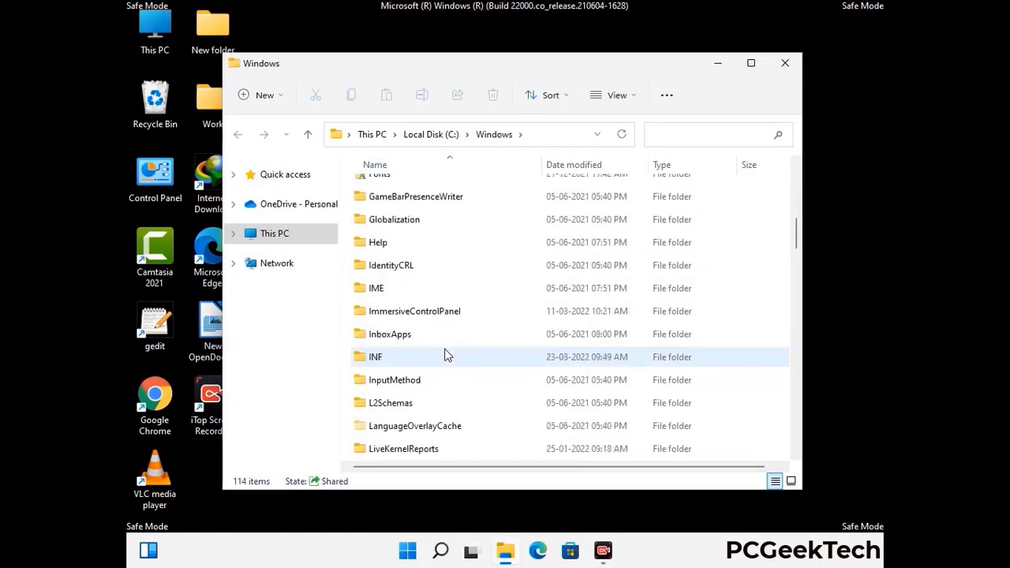
scroll(444, 357, "down", 1)
scroll(444, 357, "down", 6)
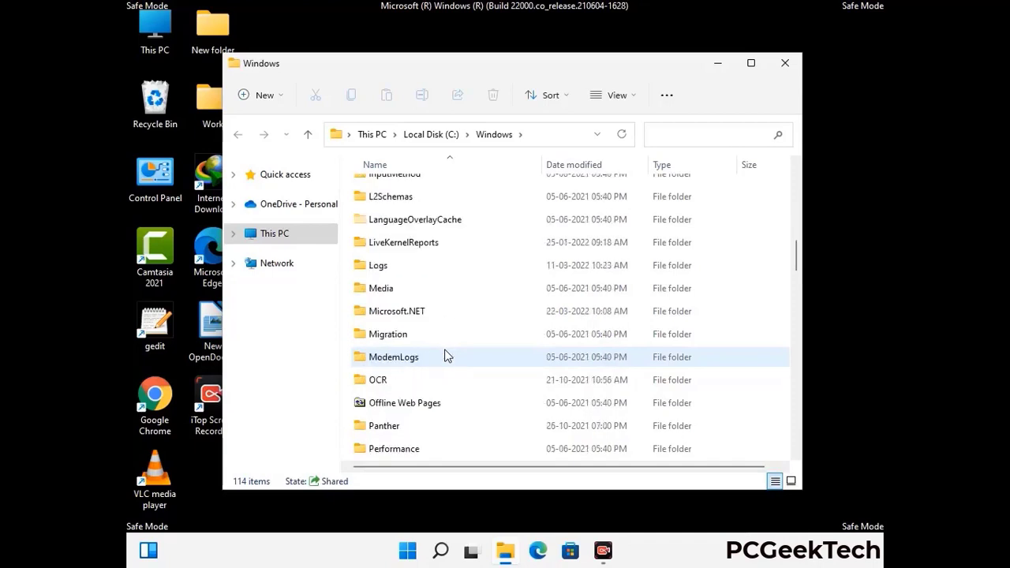
scroll(444, 357, "down", 7)
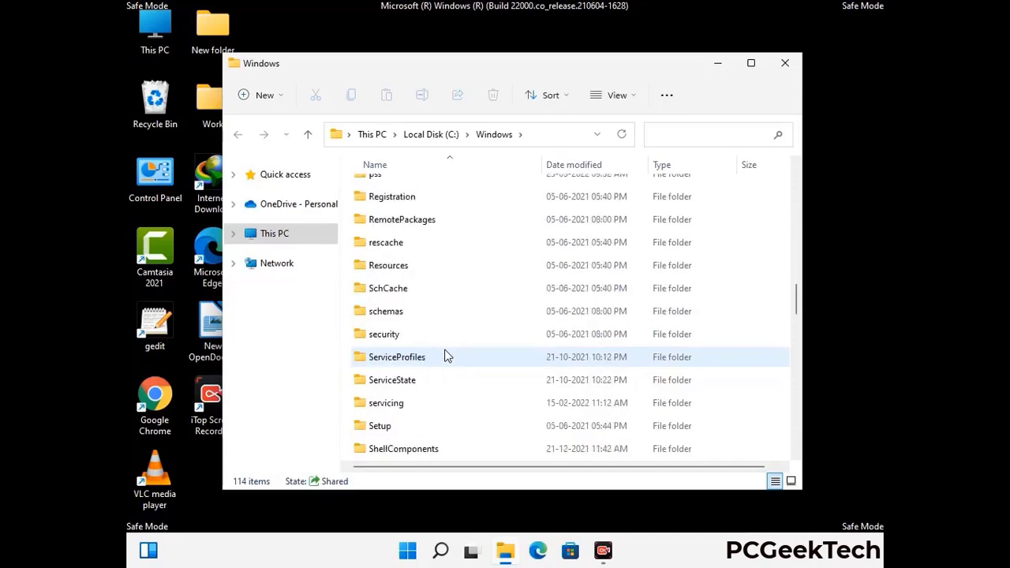
scroll(445, 357, "down", 6)
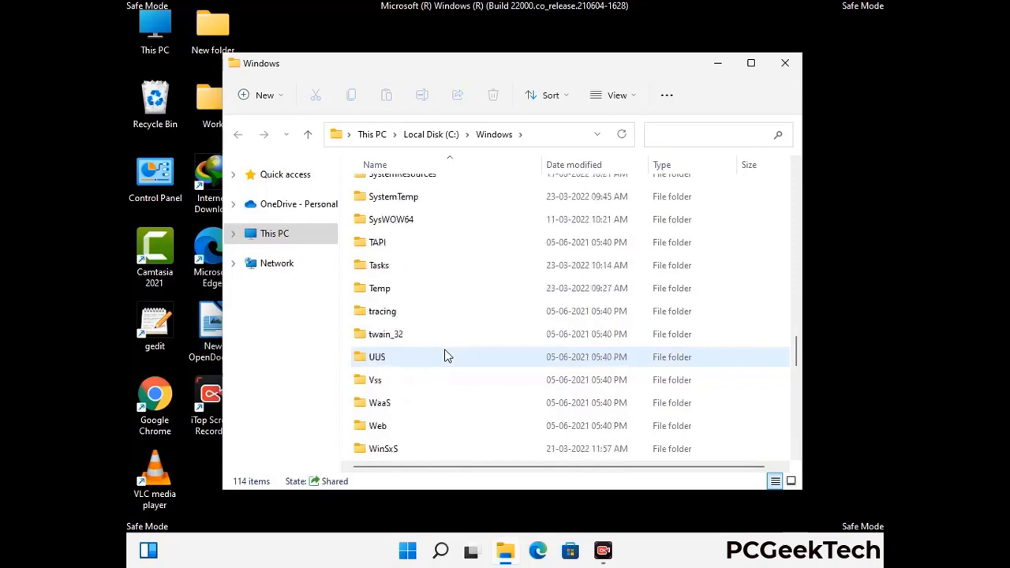
scroll(445, 357, "down", 5)
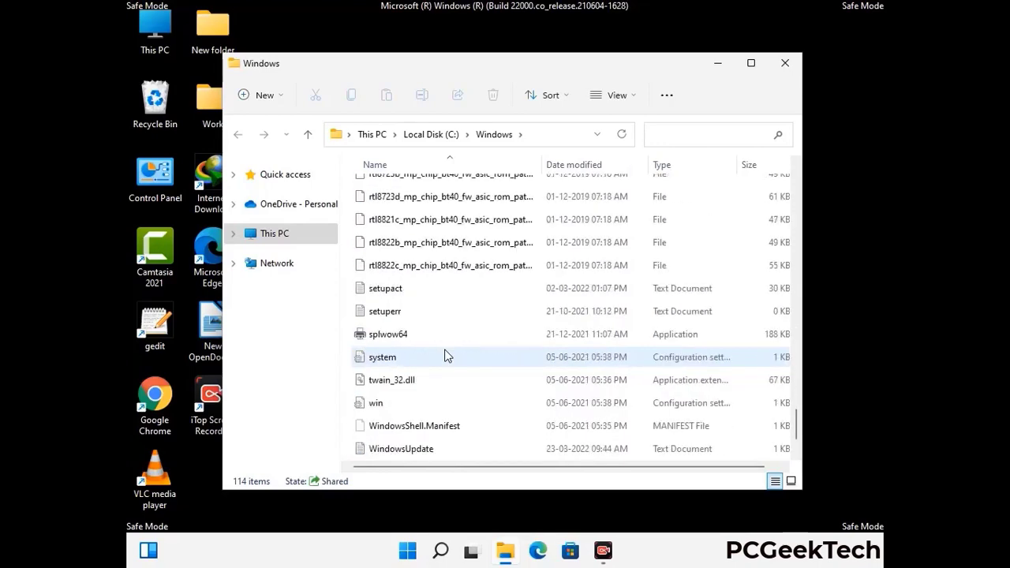
scroll(444, 357, "down", 1)
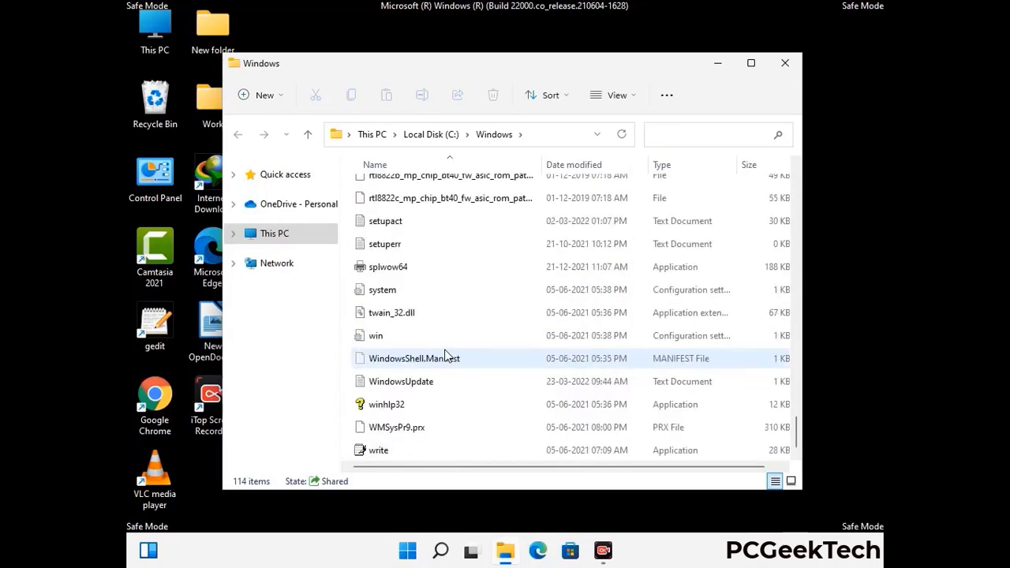
scroll(445, 357, "up", 13)
scroll(444, 357, "up", 1)
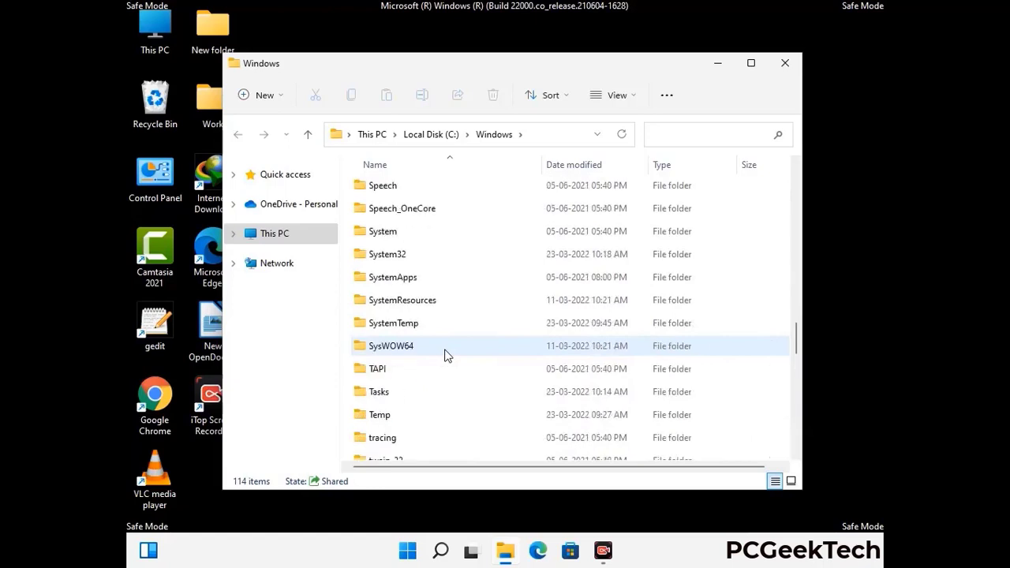
scroll(444, 357, "up", 3)
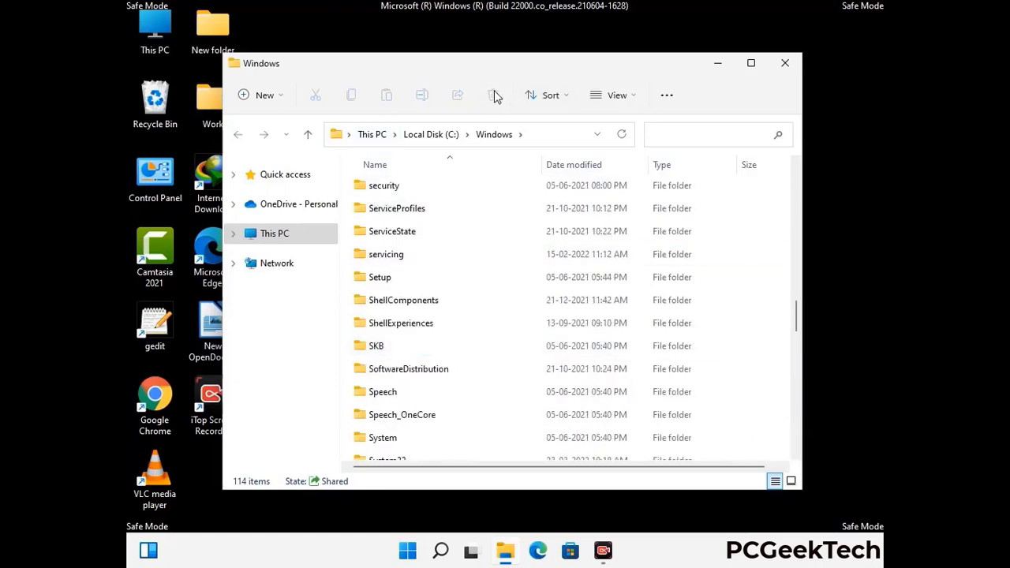
left_click(792, 64)
- Open the user's Temp folder by running %temp%
key("super+r")
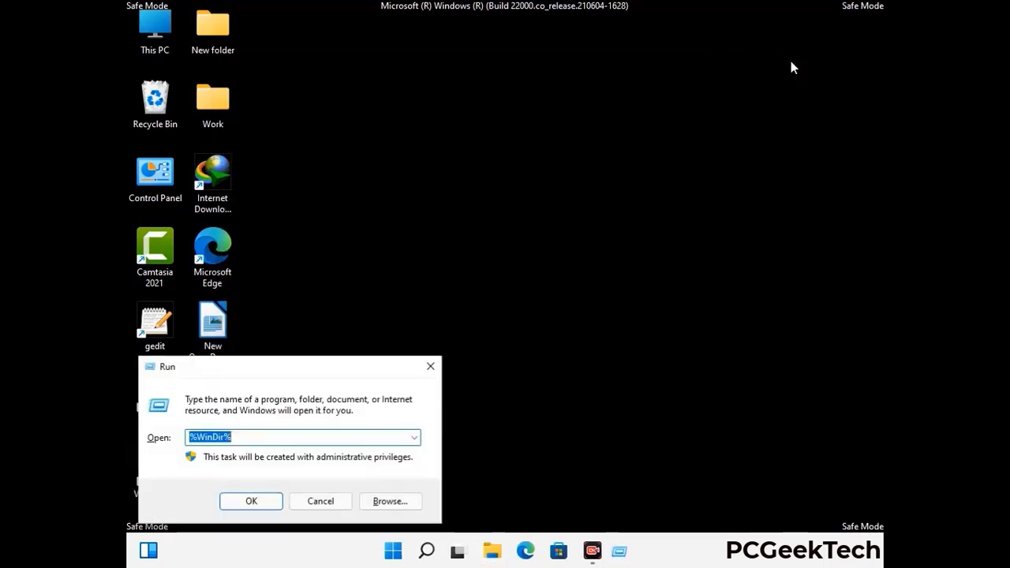
left_click_drag(334, 372, 570, 135)
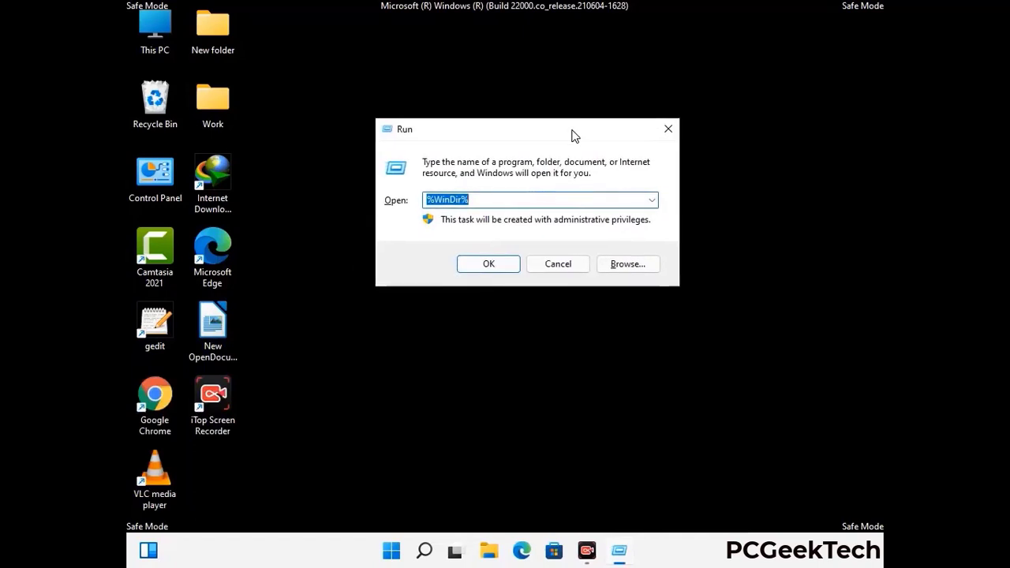
type("%temp%")
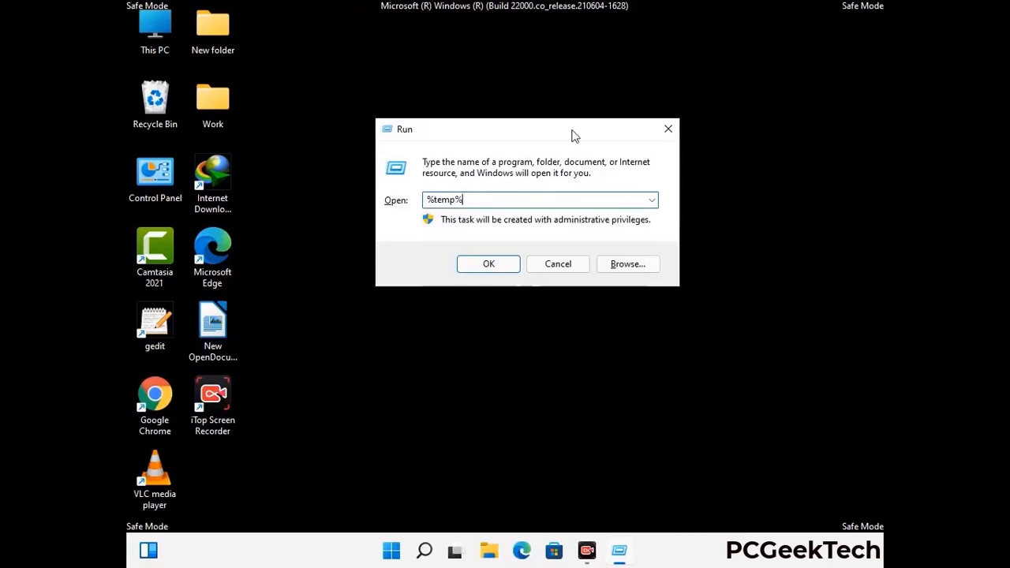
left_click(505, 262)
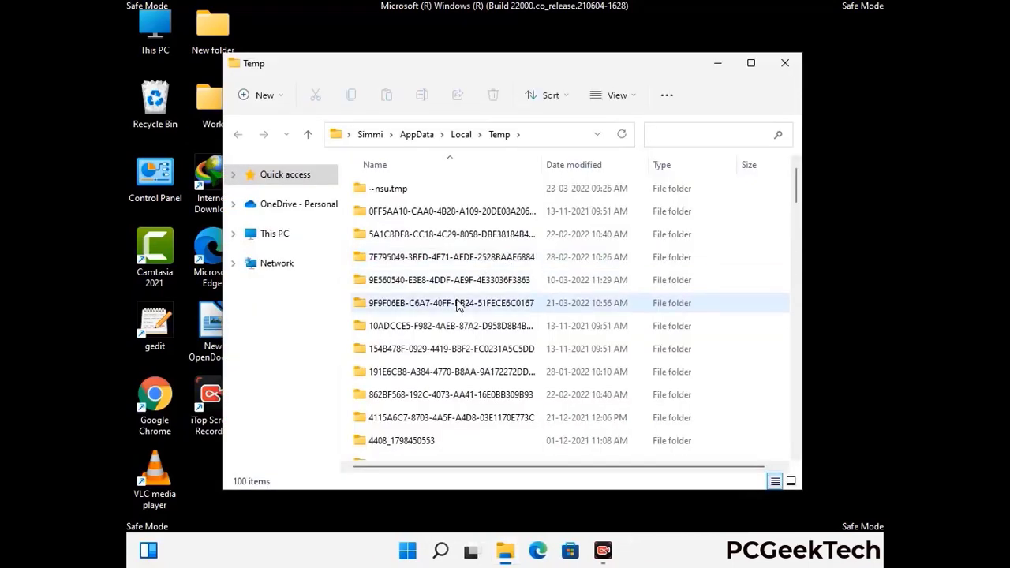
- Delete all files and folders in the user's Temp folder and close the window
left_click(458, 306)
key("ctrl+a")
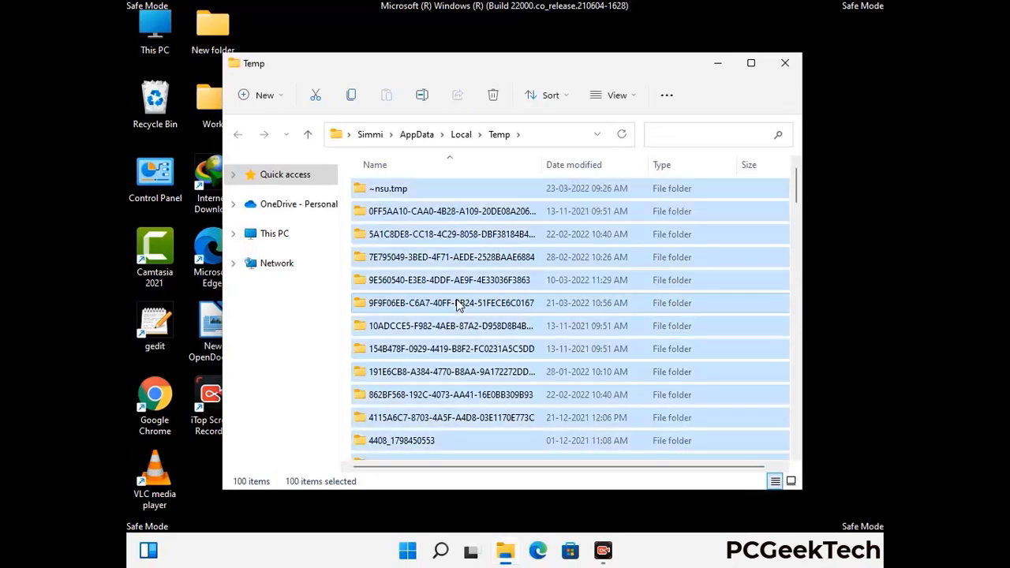
left_click(494, 96)
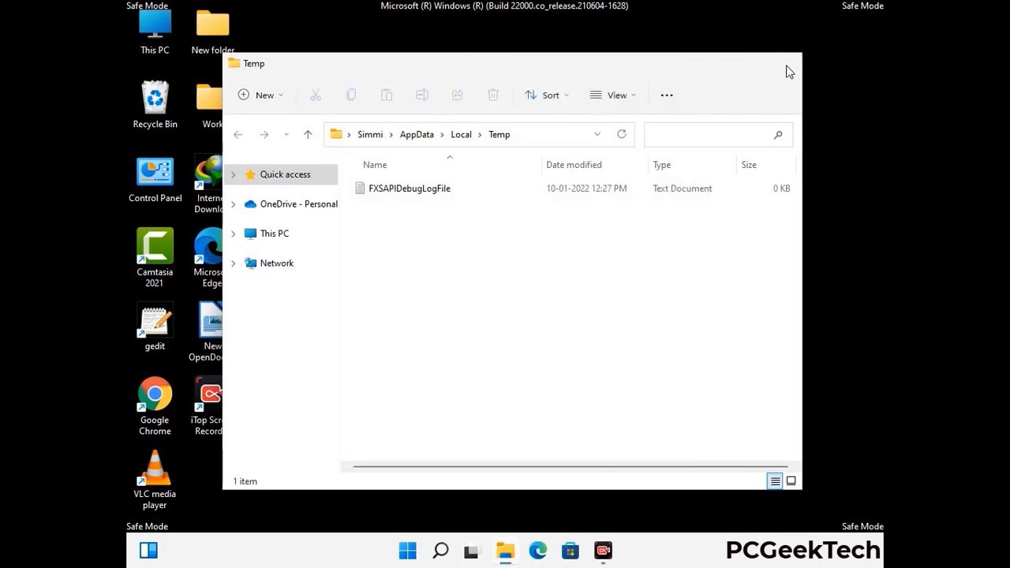
left_click(786, 63)
- Open the Windows Temp folder by running temp
key("super+r")
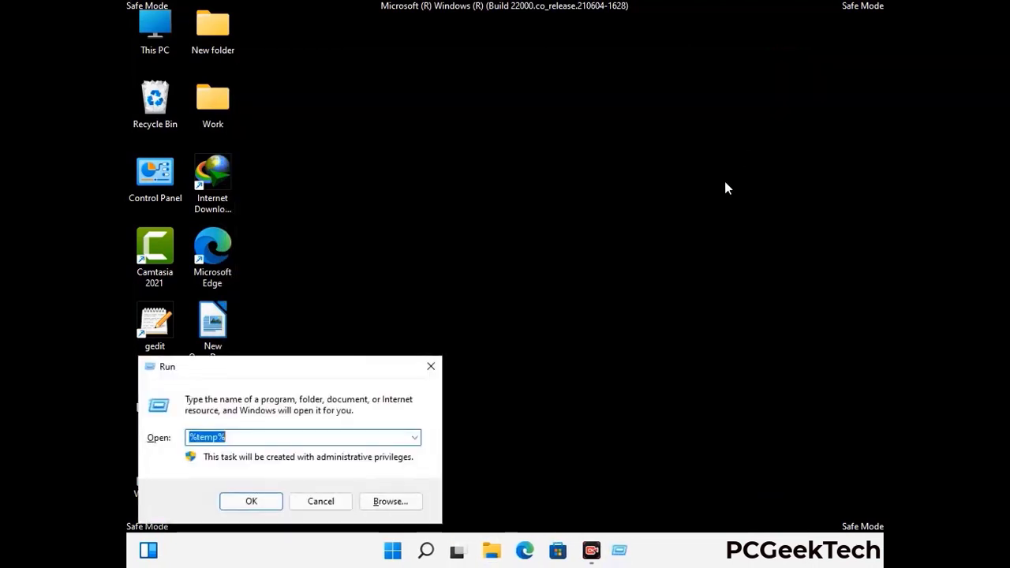
left_click_drag(344, 367, 578, 147)
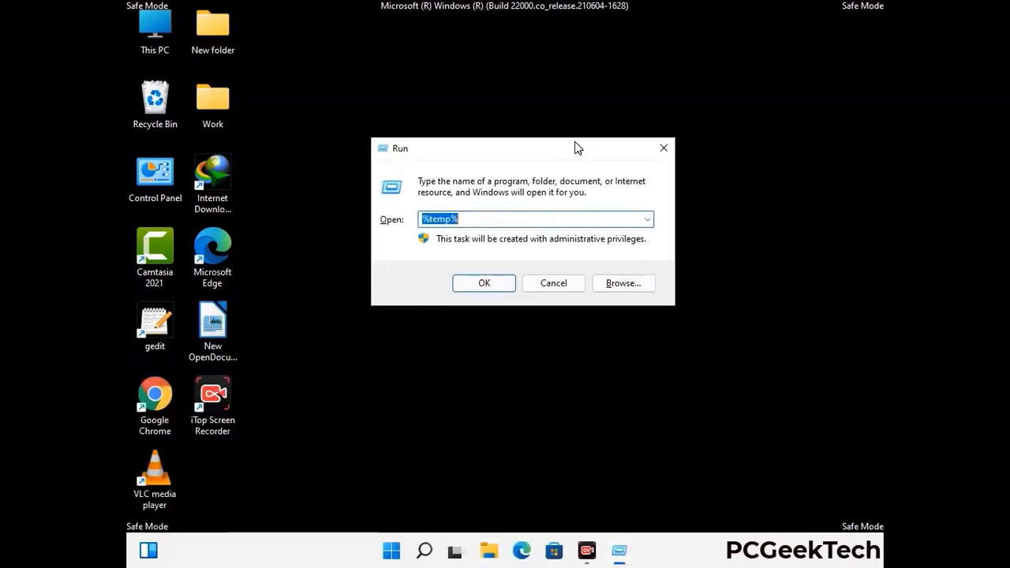
type("temp")
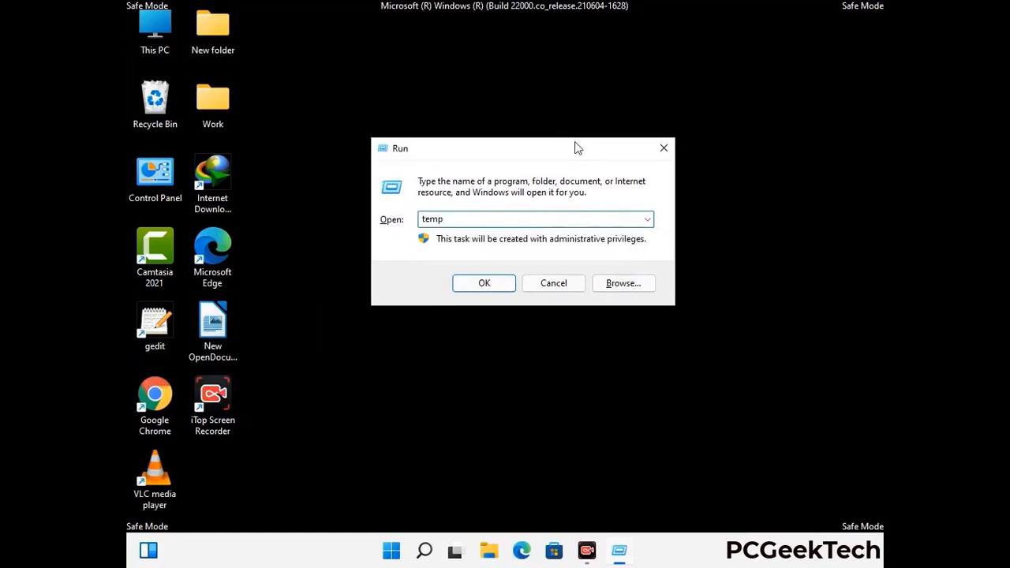
key("Return")
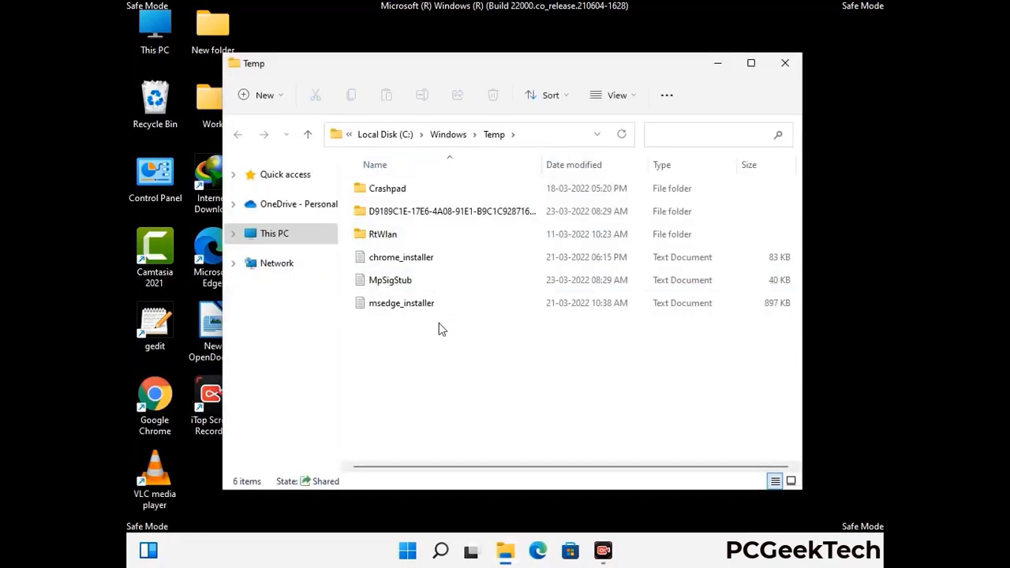
- Delete everything in the Windows Temp folder and close the window
key("ctrl+a")
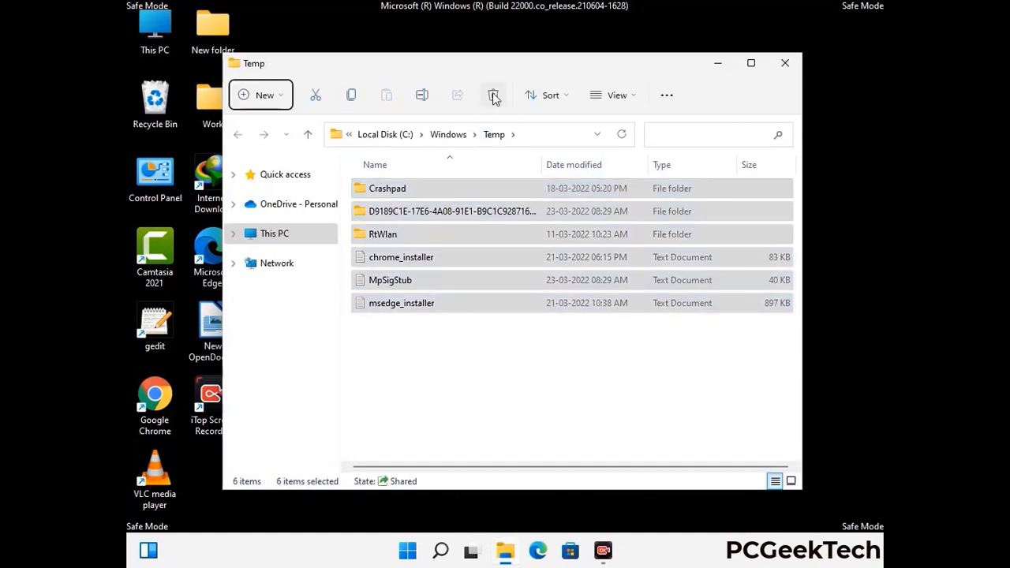
left_click(494, 95)
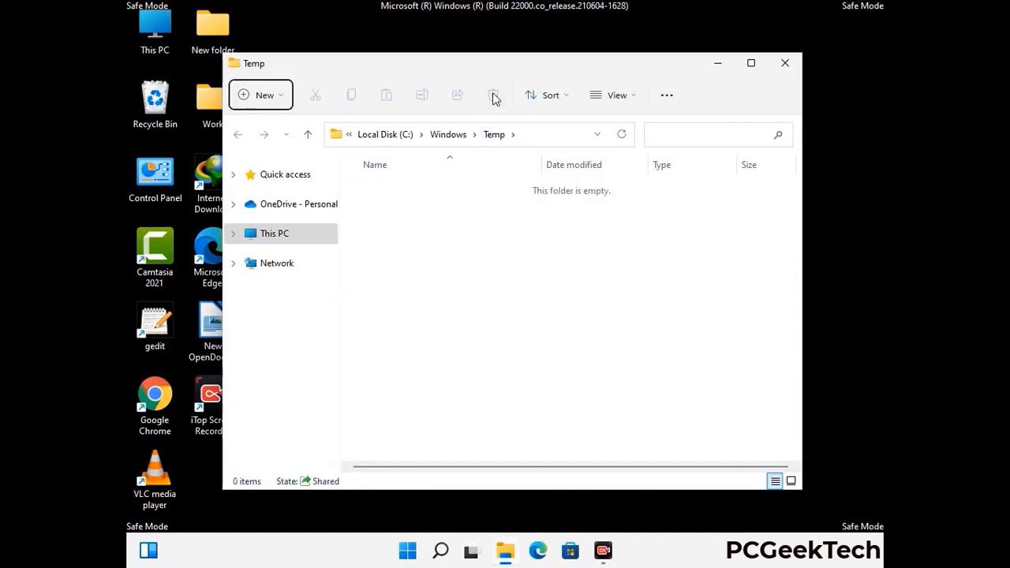
left_click(785, 65)
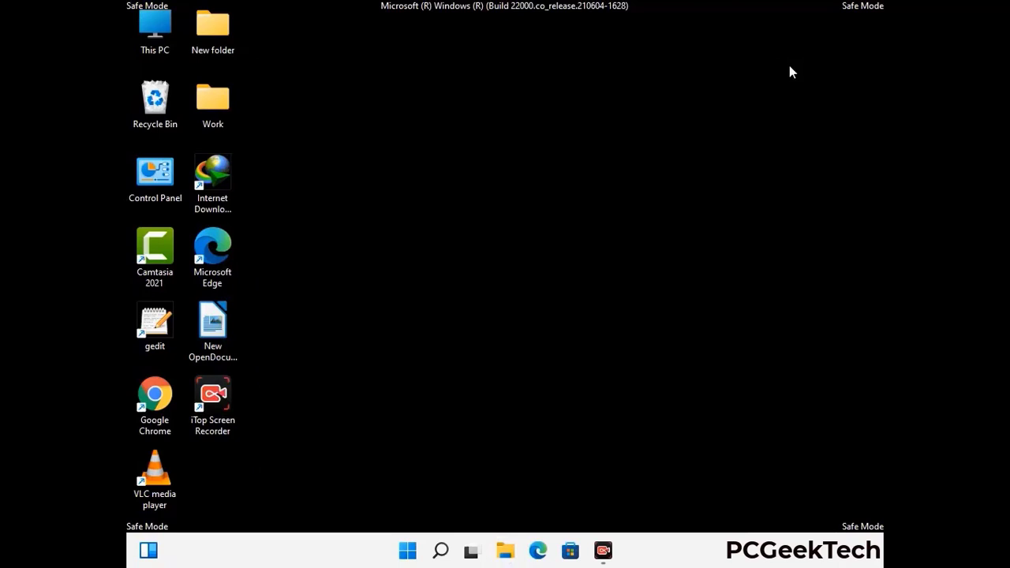
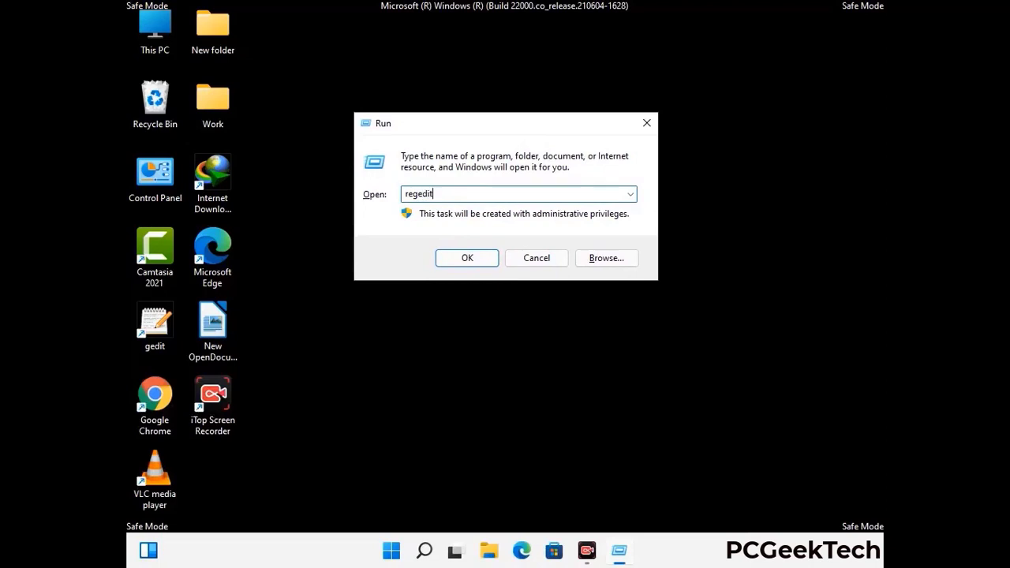
- Open the Registry Editor by running regedit and expand the key HKEY_CURRENT_USER\Software\Microsoft
key("Return")
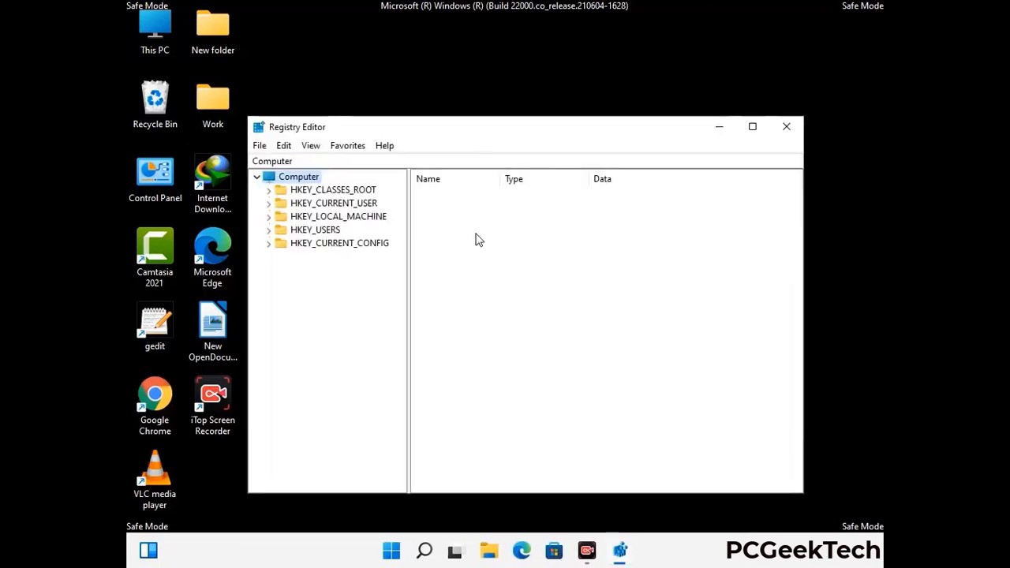
left_click(338, 216)
left_click(268, 202)
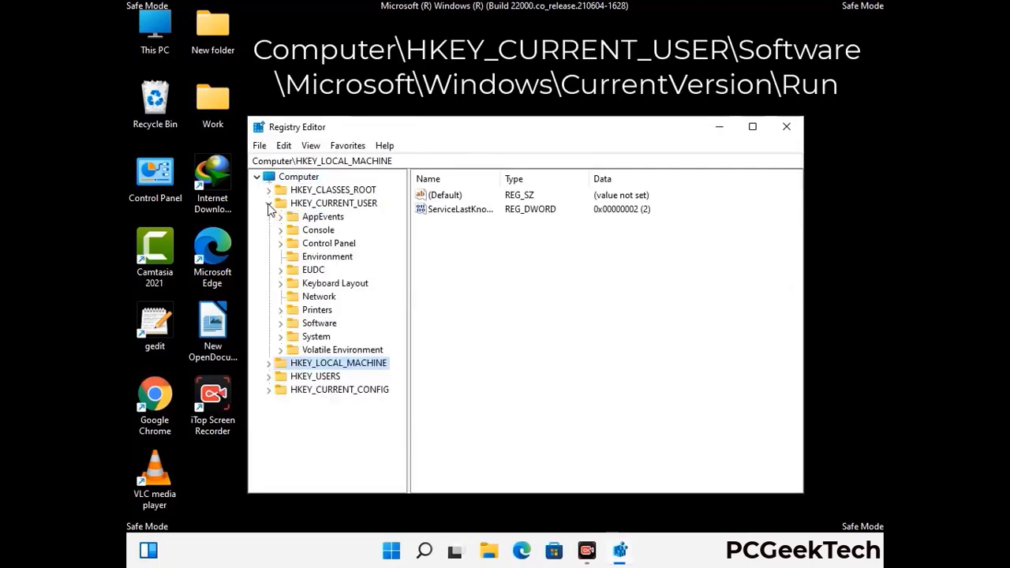
left_click(317, 325)
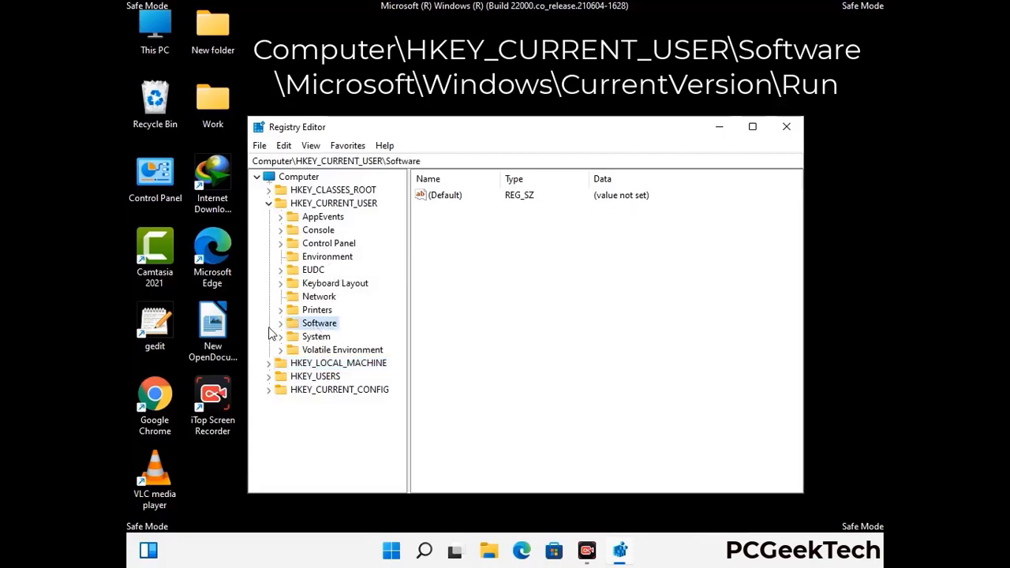
left_click(280, 325)
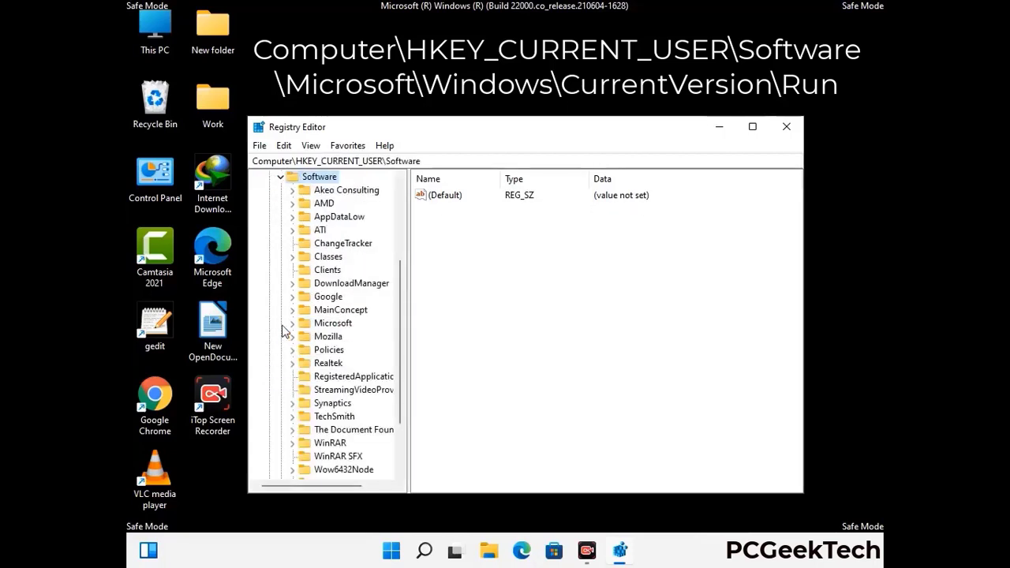
left_click(329, 326)
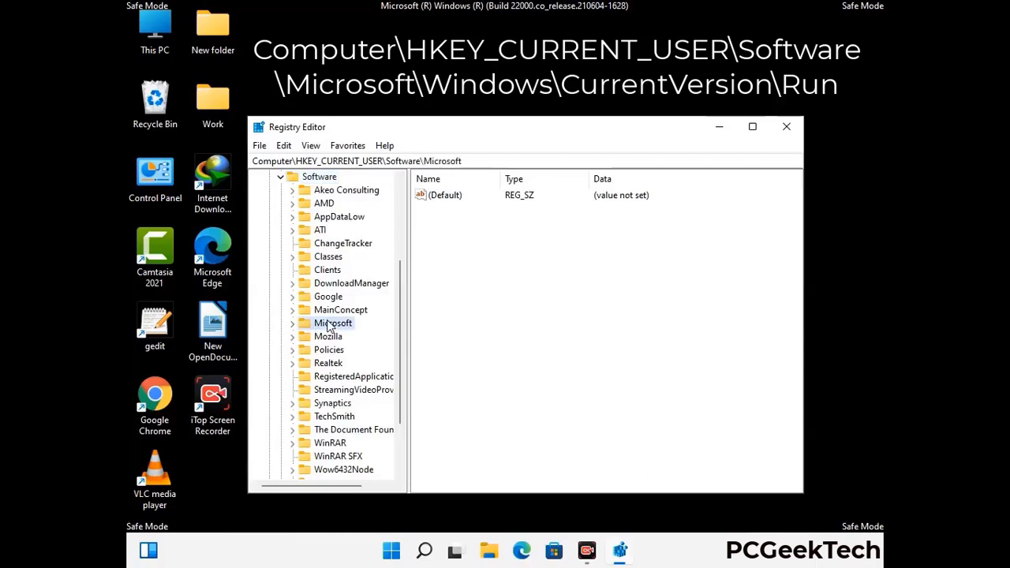
left_click(294, 324)
- Expand the Windows key under Microsoft and its CurrentVersion subkey
scroll(365, 345, "down", 5)
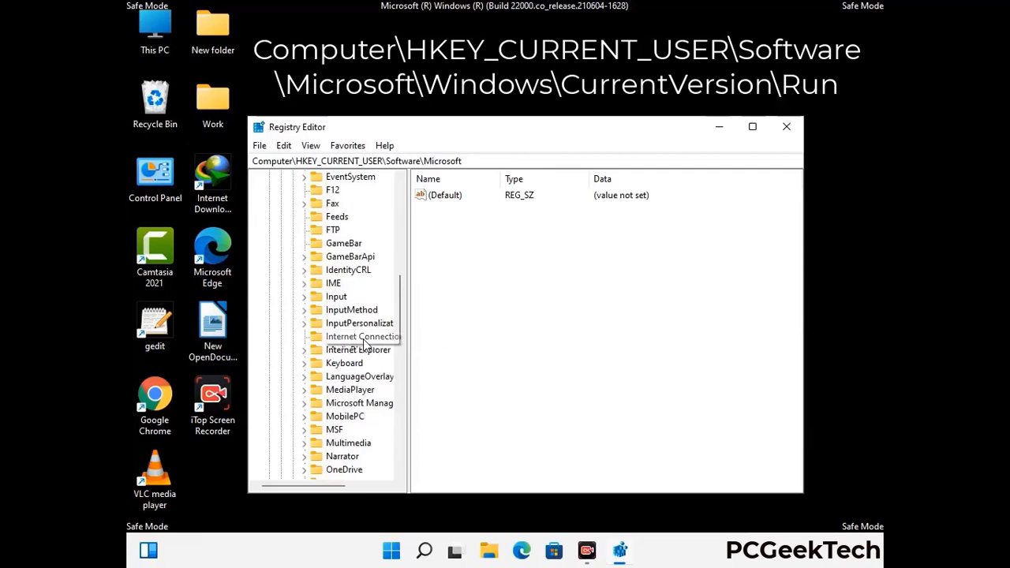
scroll(366, 345, "down", 3)
scroll(366, 345, "down", 6)
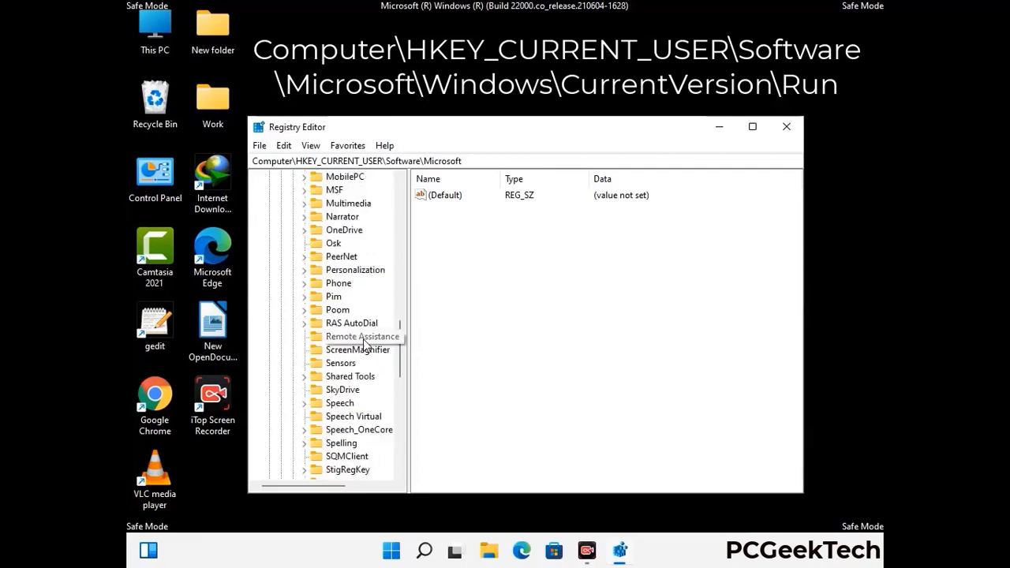
scroll(366, 345, "down", 3)
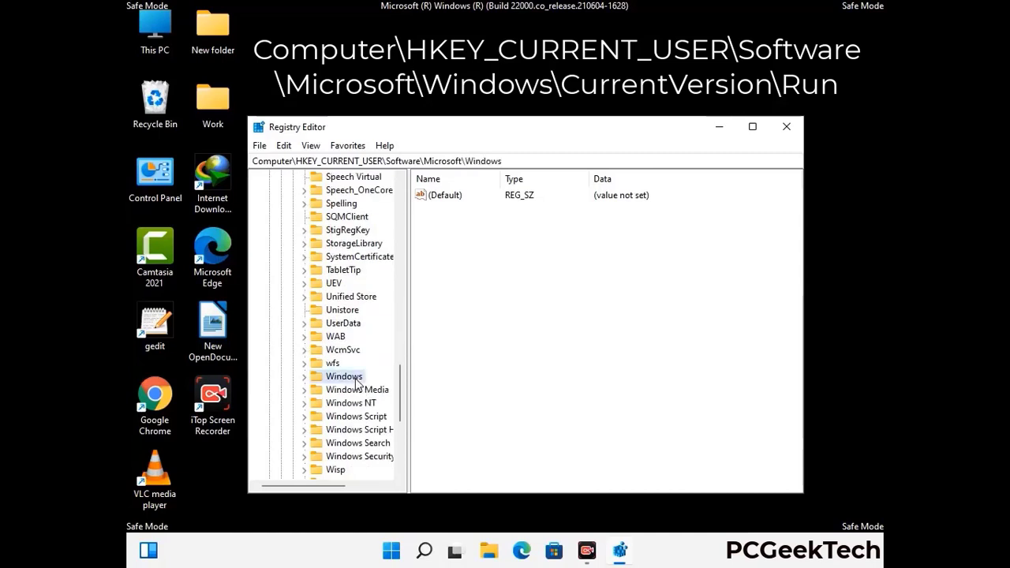
double_click(344, 377)
left_click(366, 363)
double_click(366, 365)
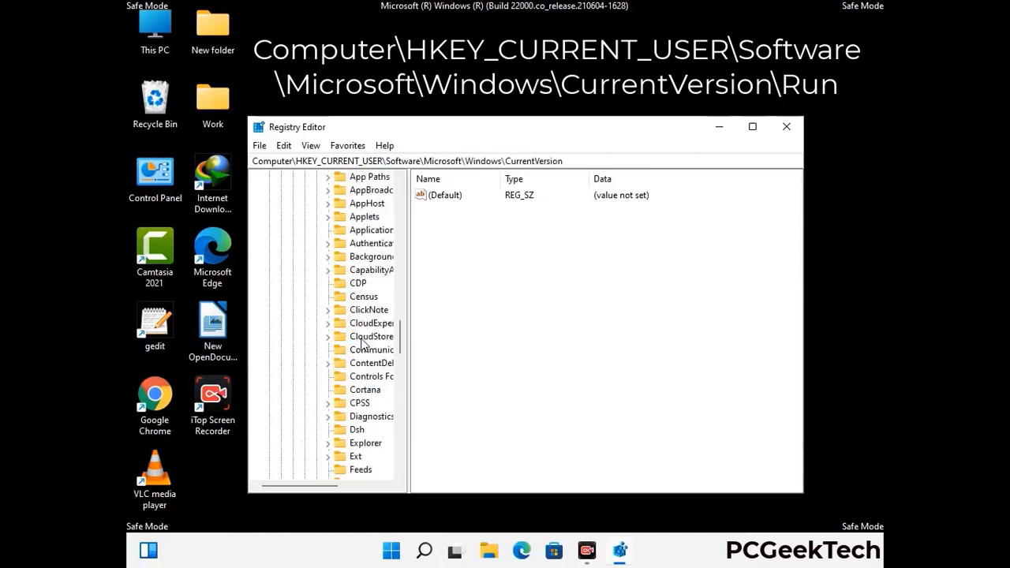
- Open the Run key under CurrentVersion to show its startup entries
scroll(363, 348, "down", 5)
scroll(361, 342, "down", 1)
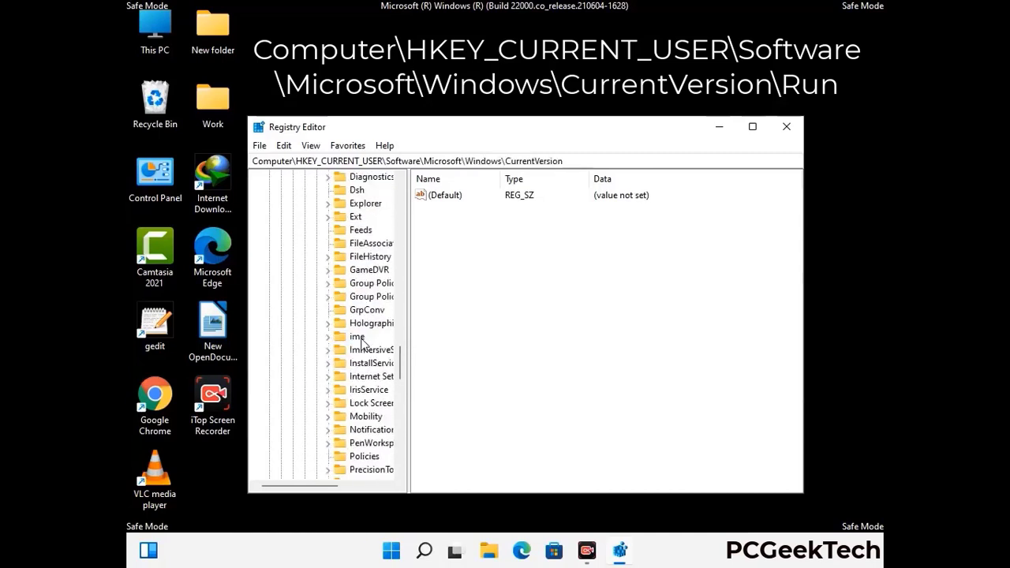
scroll(362, 342, "down", 3)
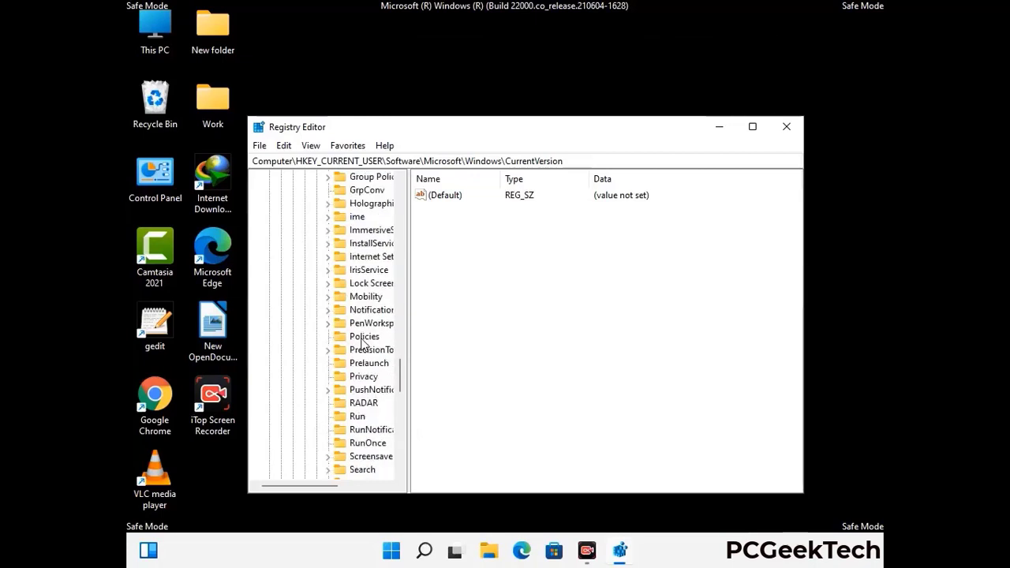
scroll(363, 342, "down", 1)
left_click(359, 378)
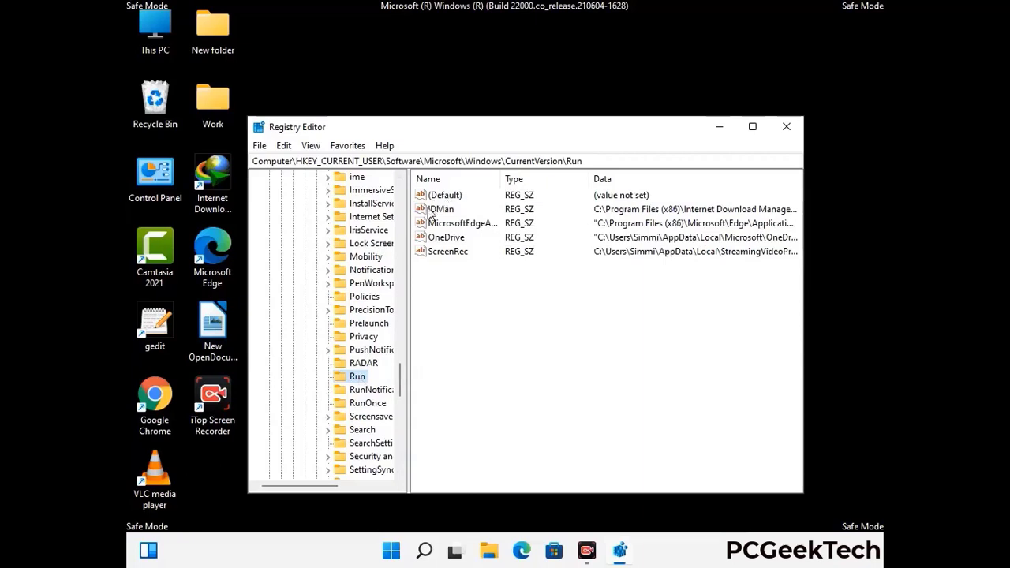
- Delete the ScreenRec value from the Run key and confirm the permanent deletion
left_click(446, 253)
left_click(456, 252)
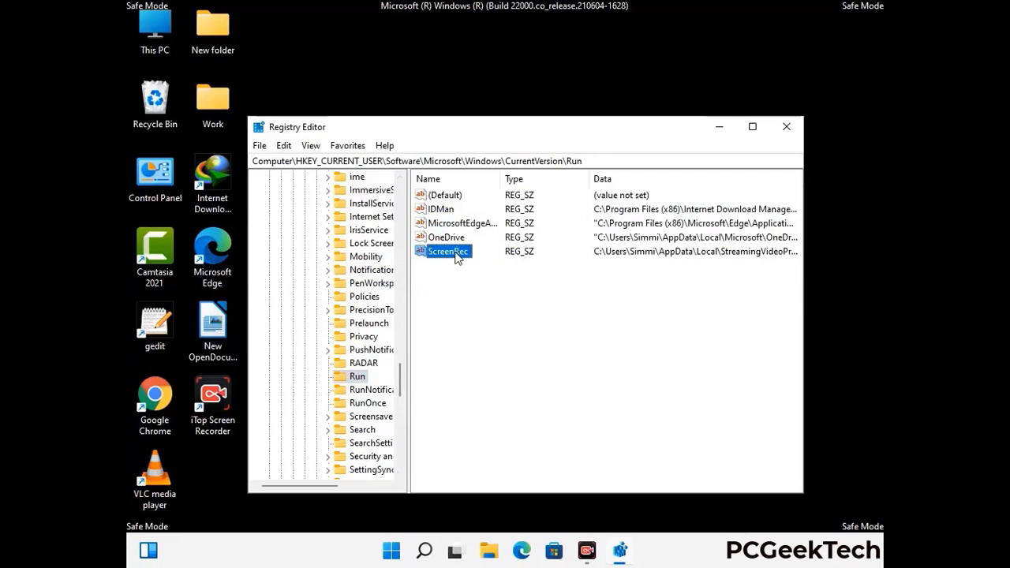
right_click(456, 253)
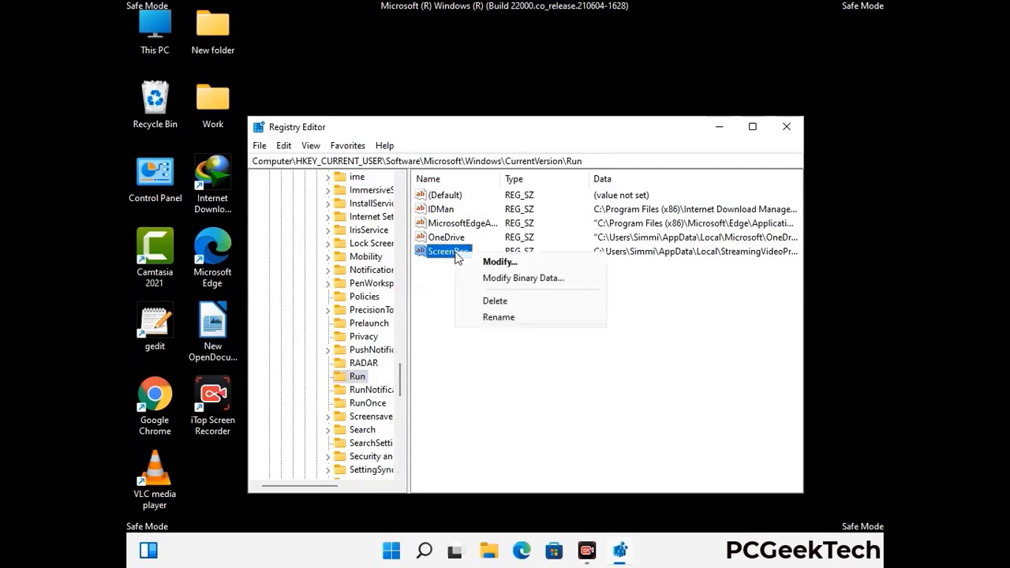
left_click(486, 300)
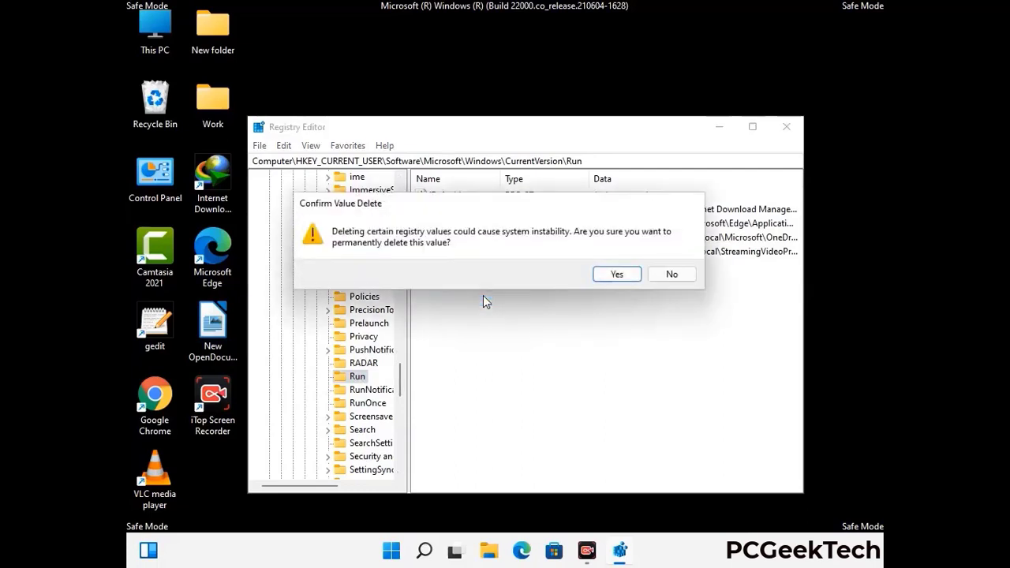
left_click(631, 276)
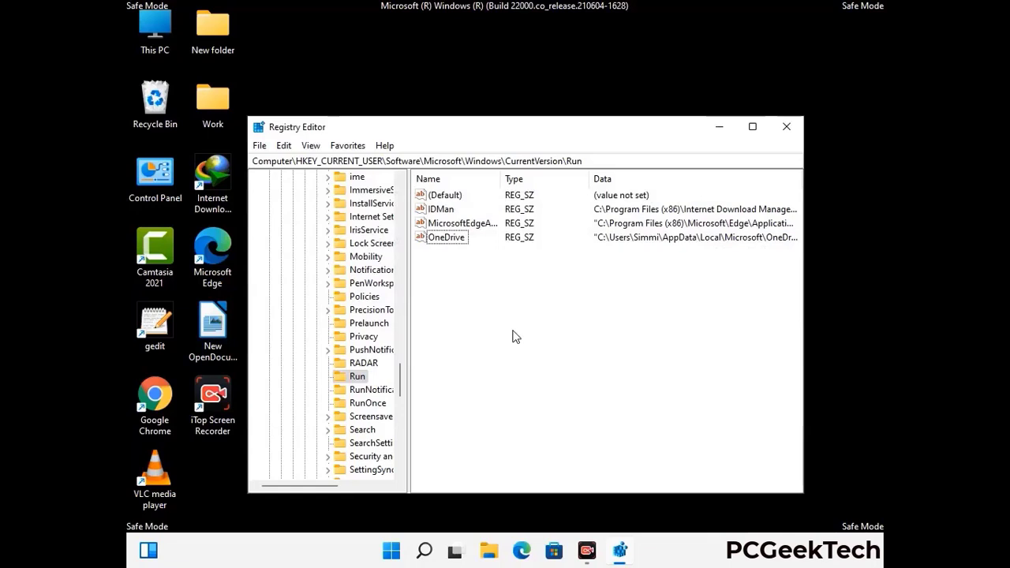
- Search the registry keys, values and data for "Virus Name", stop the search and close the Registry Editor
key("ctrl+f")
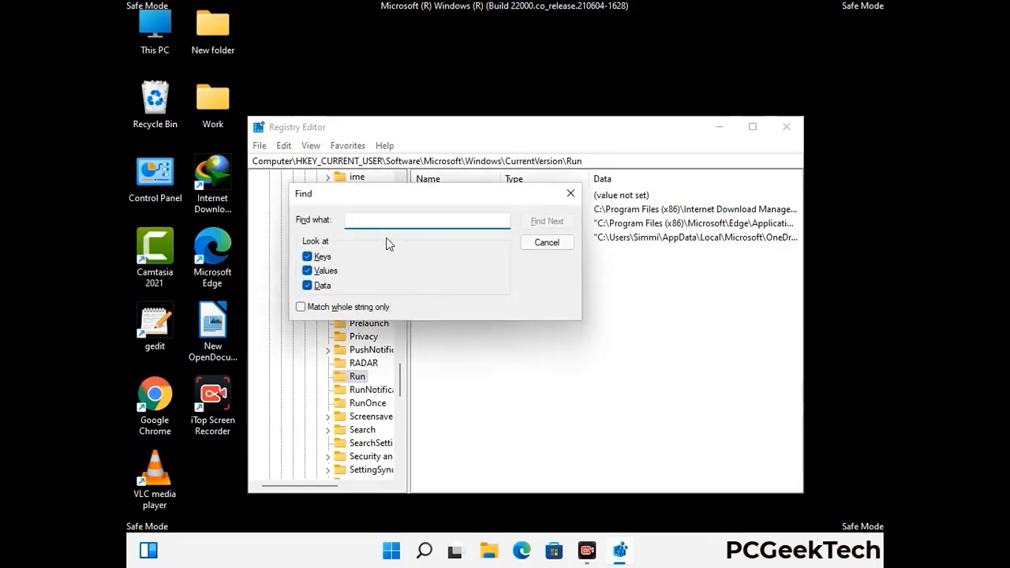
type("Virus Name")
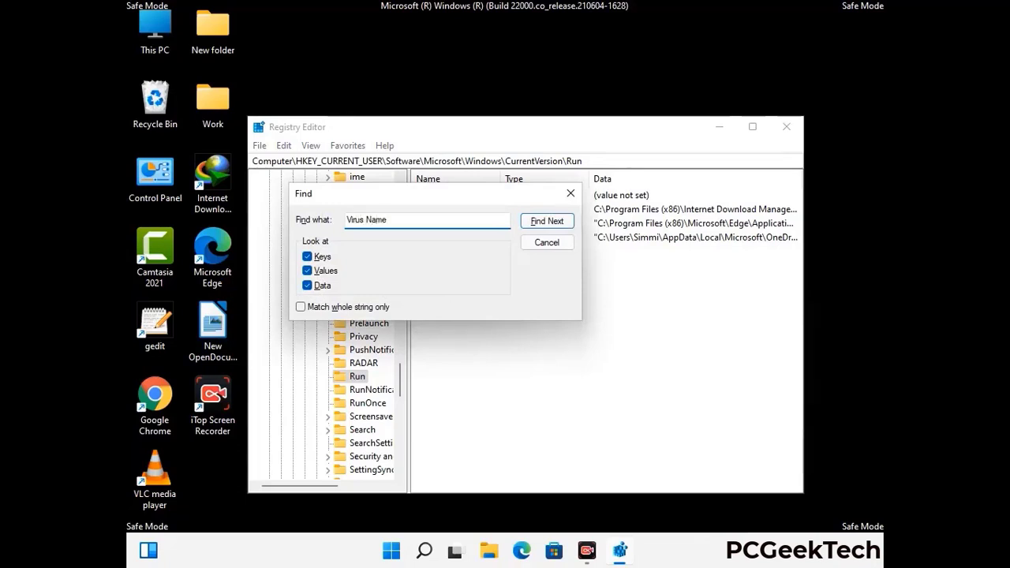
left_click(534, 223)
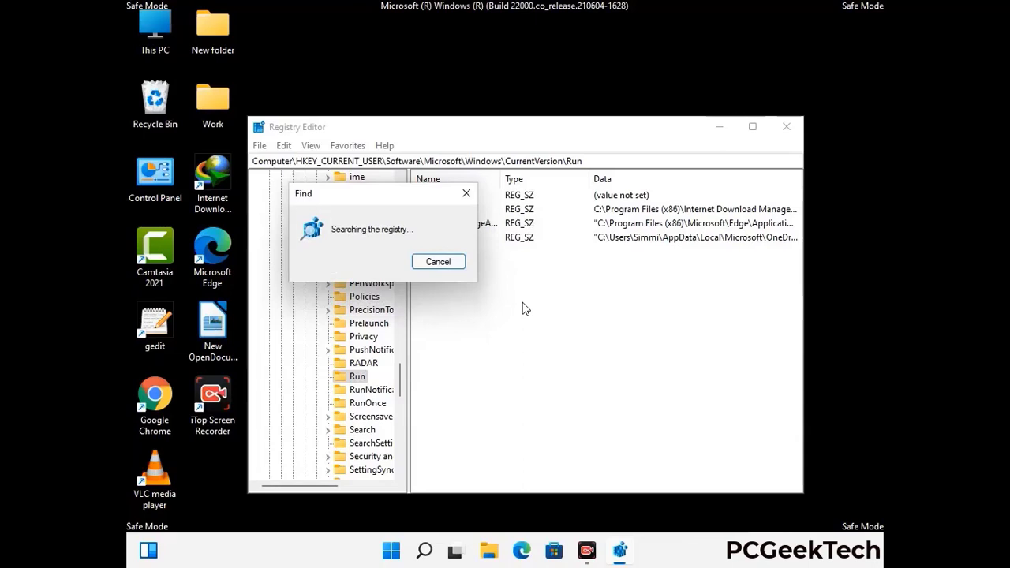
left_click(473, 196)
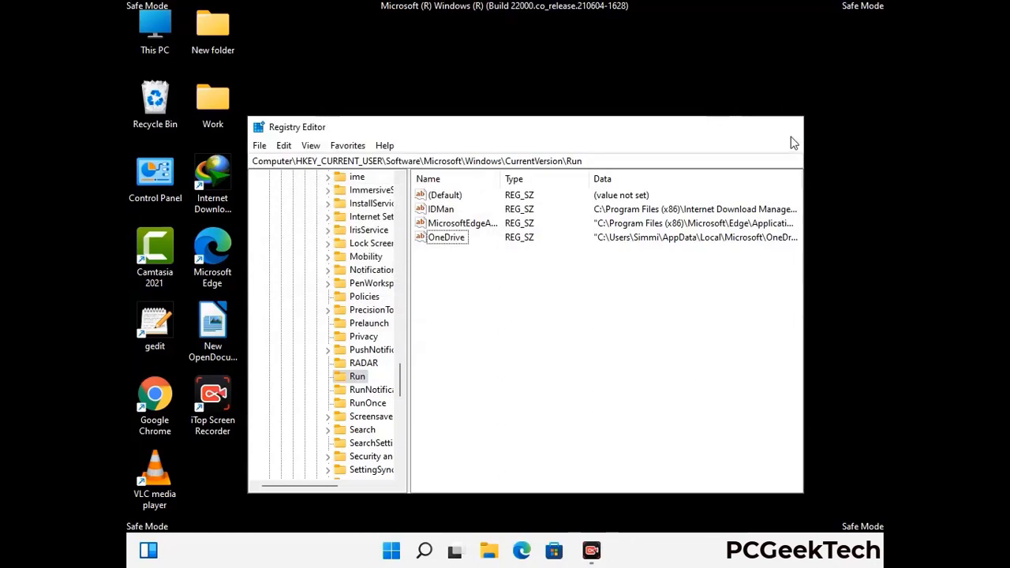
left_click(789, 126)
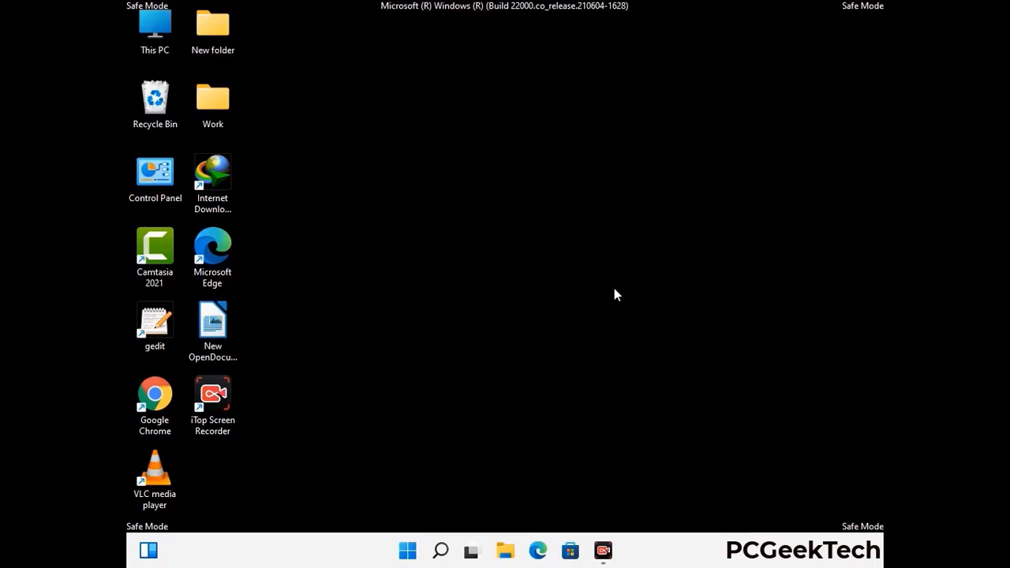
- Open System Configuration by running msconfig
key("super+r")
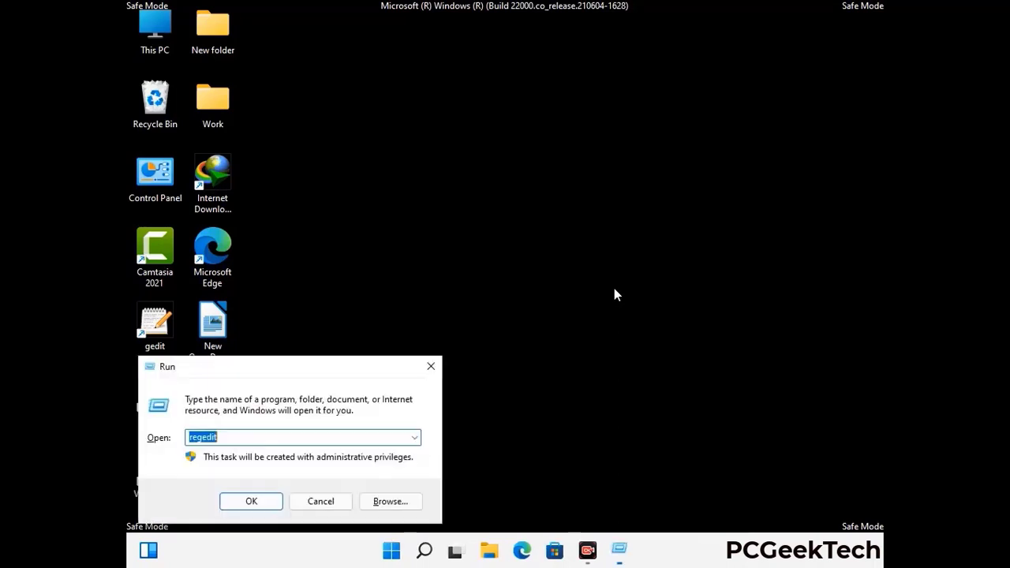
left_click_drag(296, 368, 516, 152)
type("msconfig")
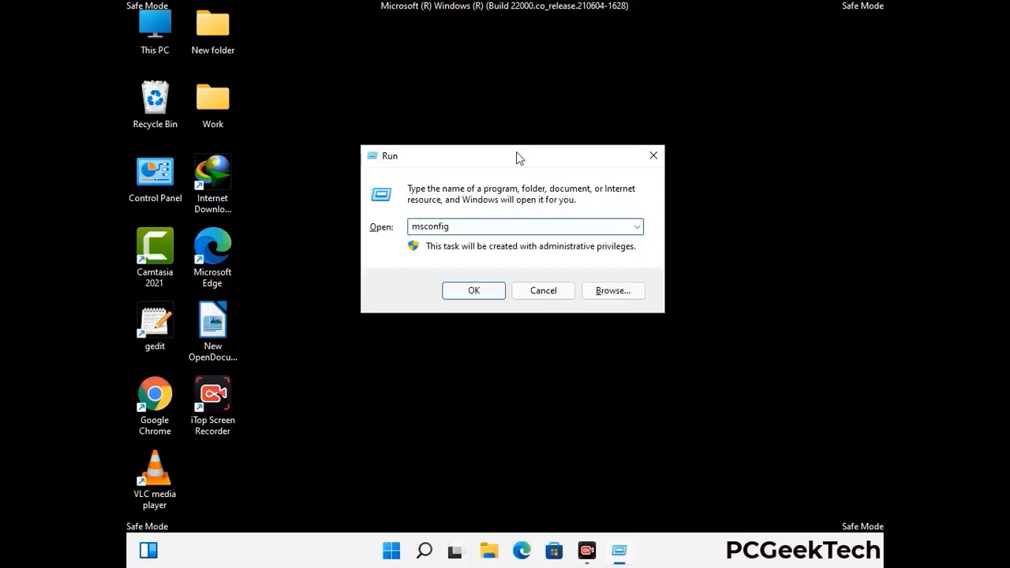
left_click(468, 290)
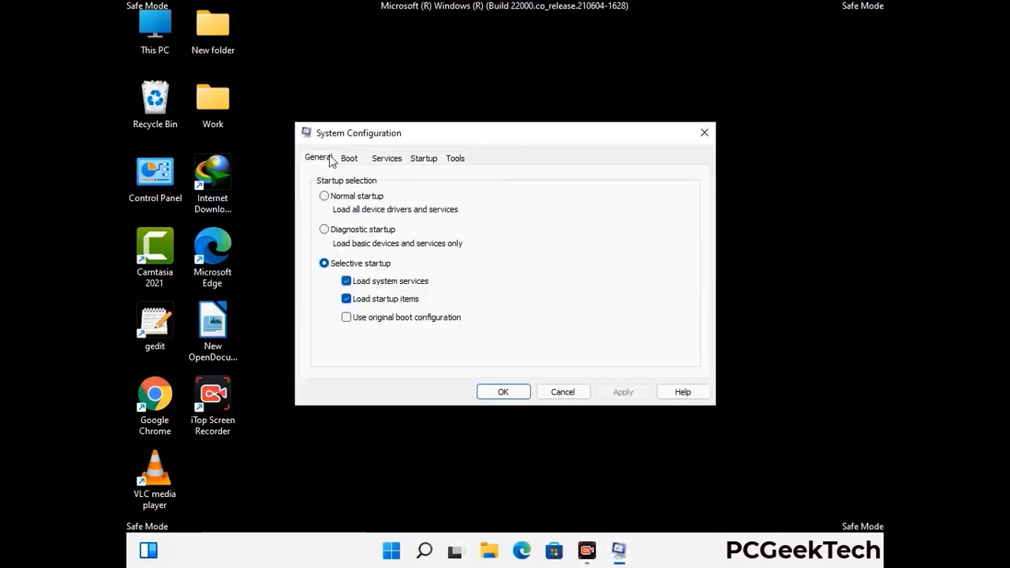
- Turn off Safe boot in the boot options for Windows 11
left_click(348, 158)
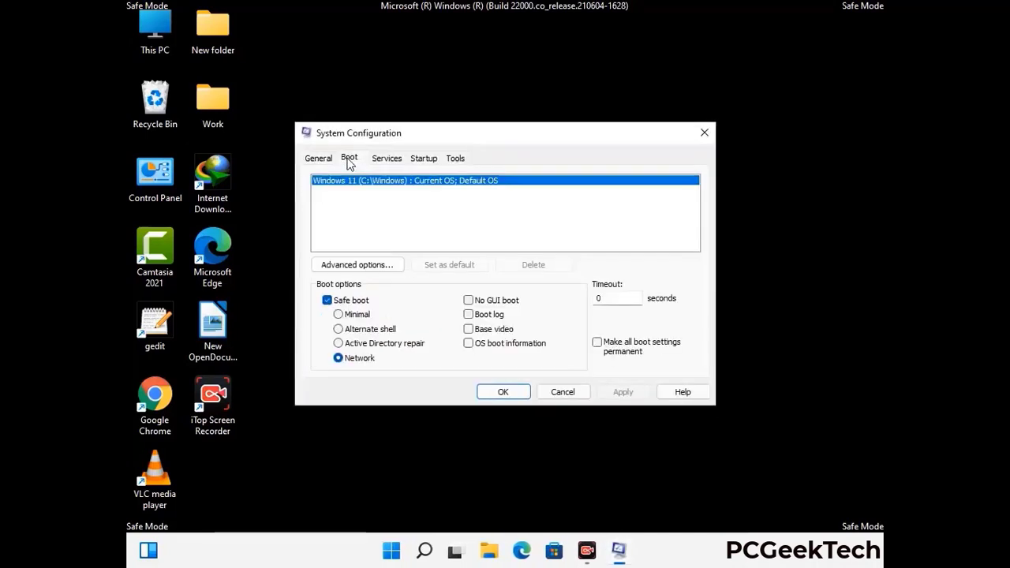
left_click(327, 301)
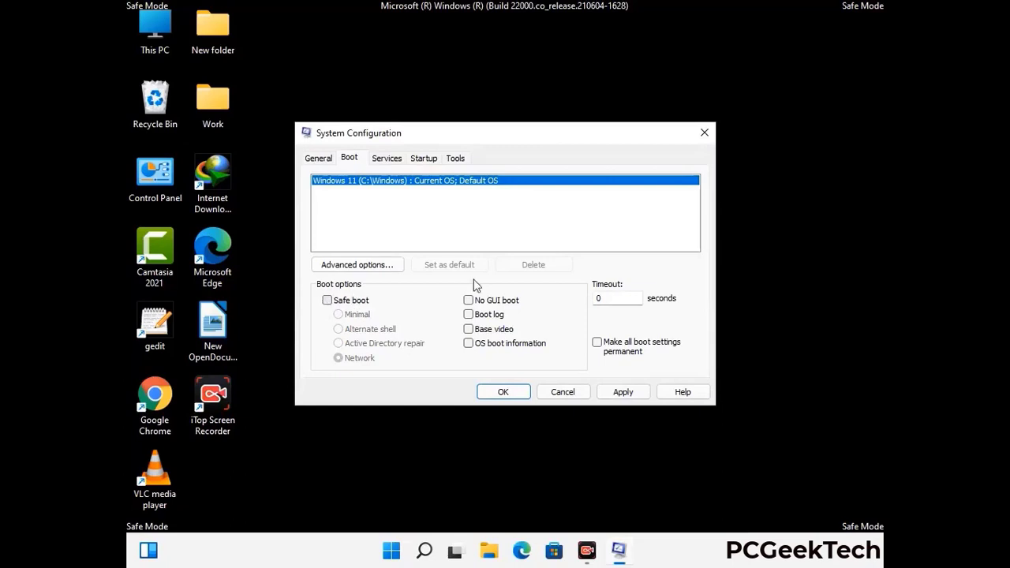